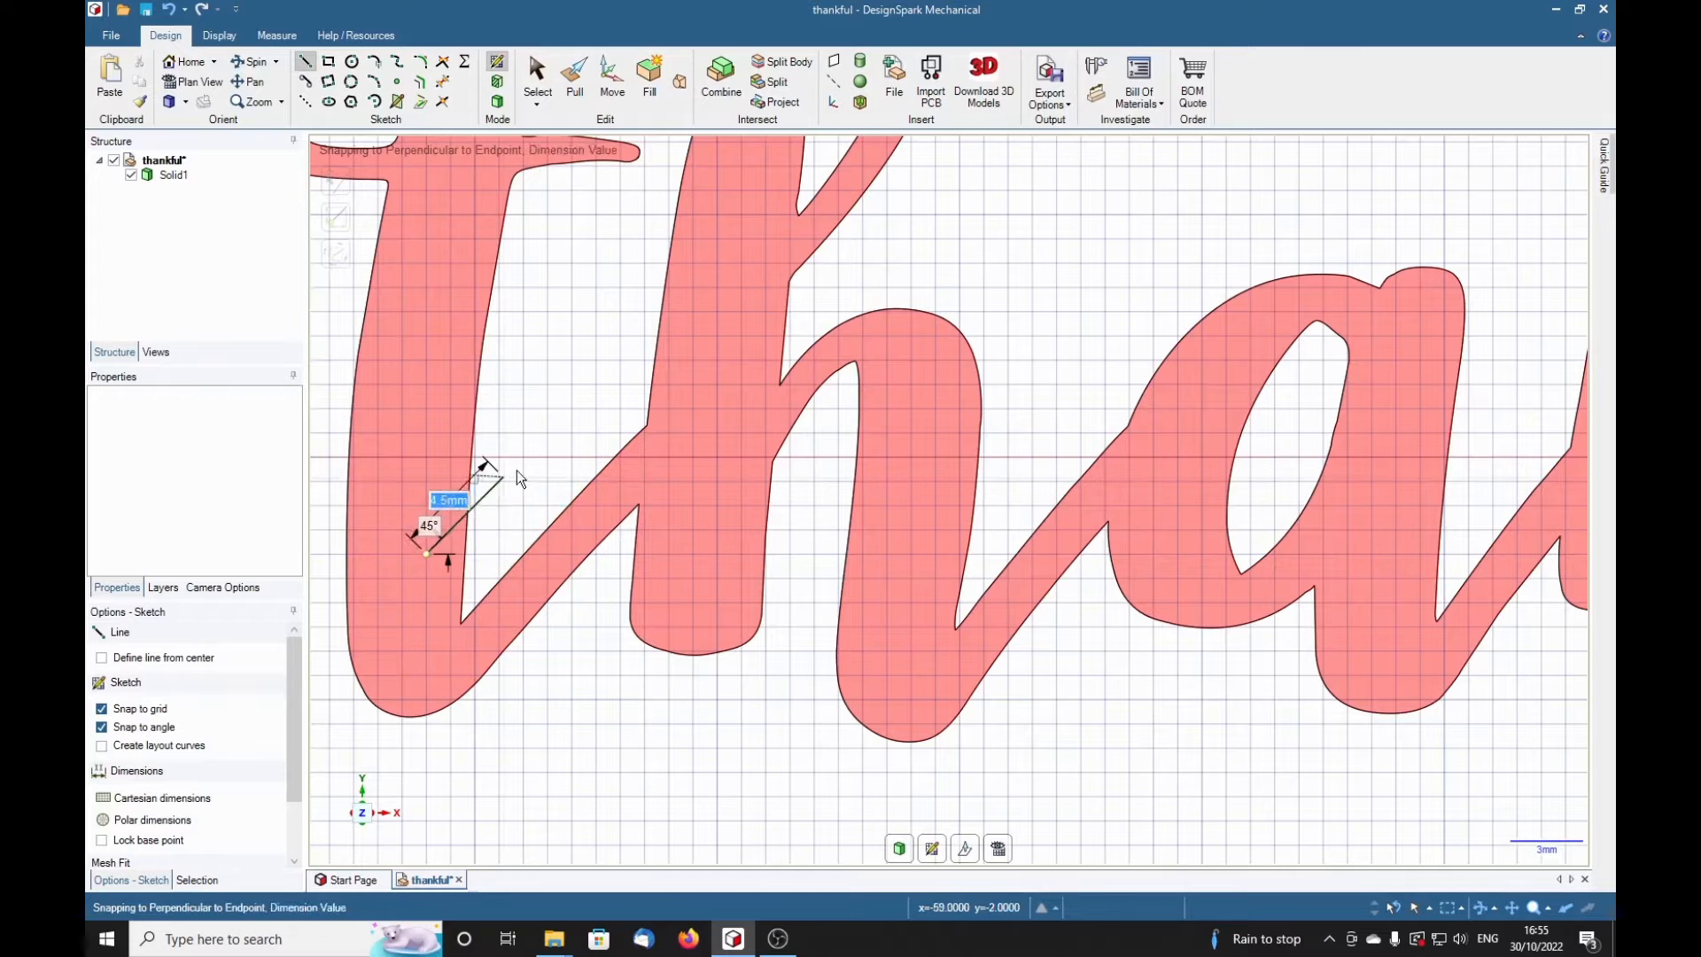
- Sketch a closed four-sided line outline across the lower gap between the t and h, its lower long side about 14.75 mm
{"action": "left_click", "coordinate": [679, 331]}
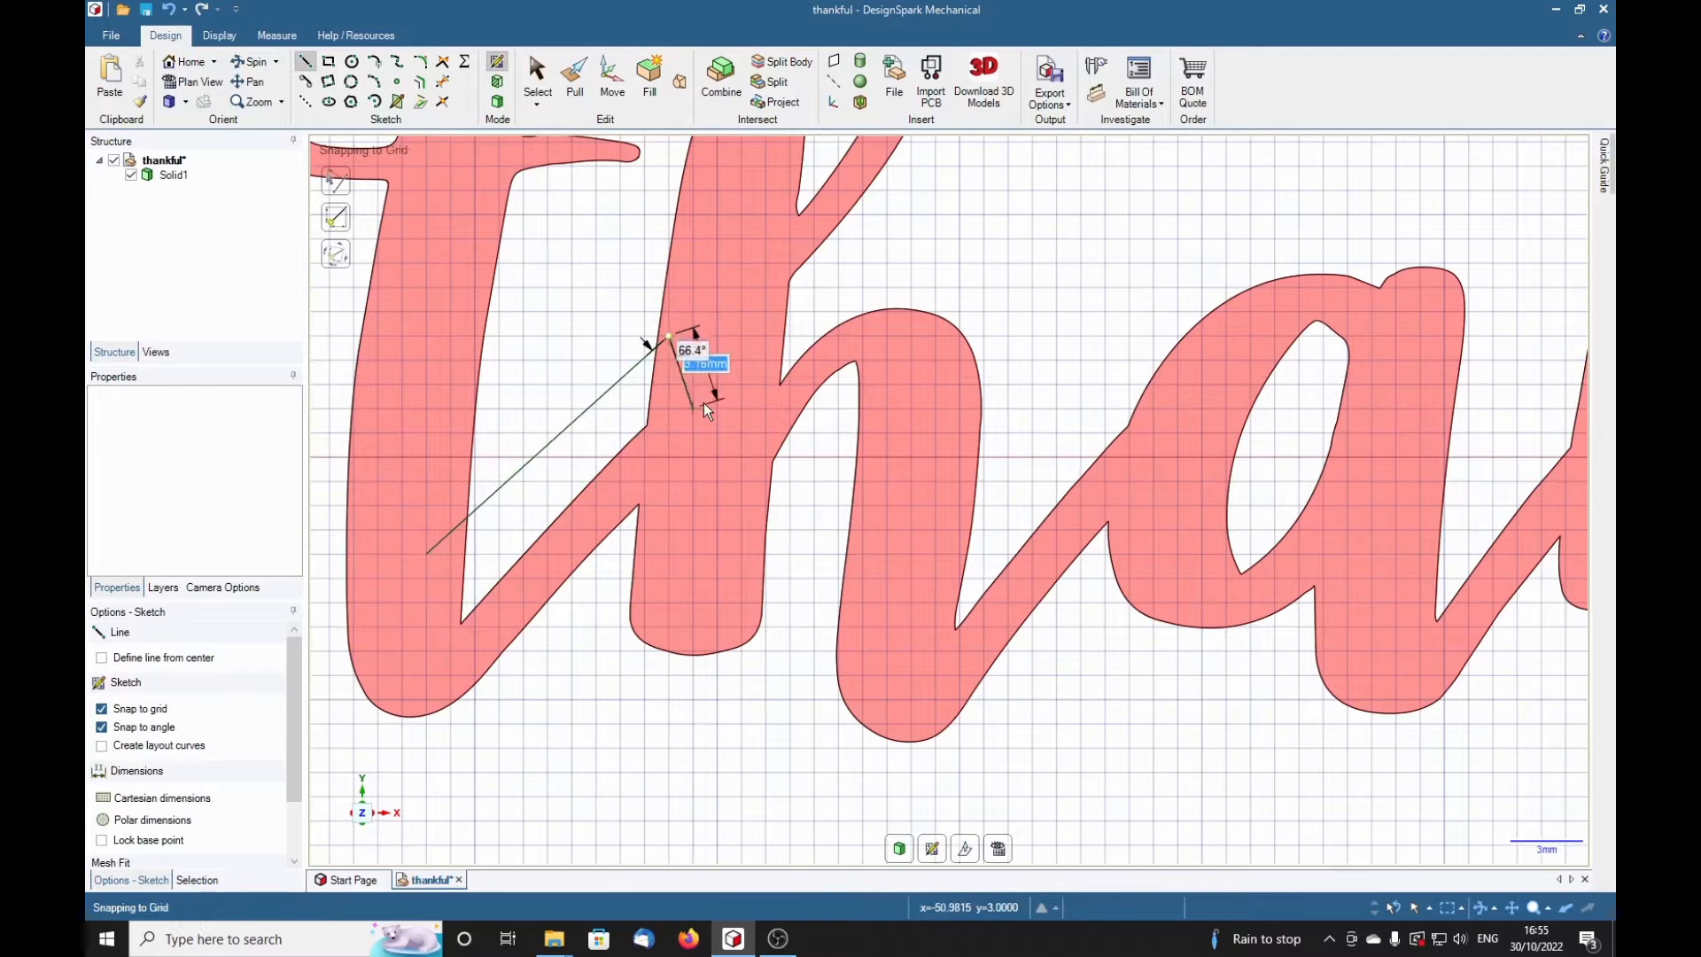
{"action": "left_click", "coordinate": [695, 407]}
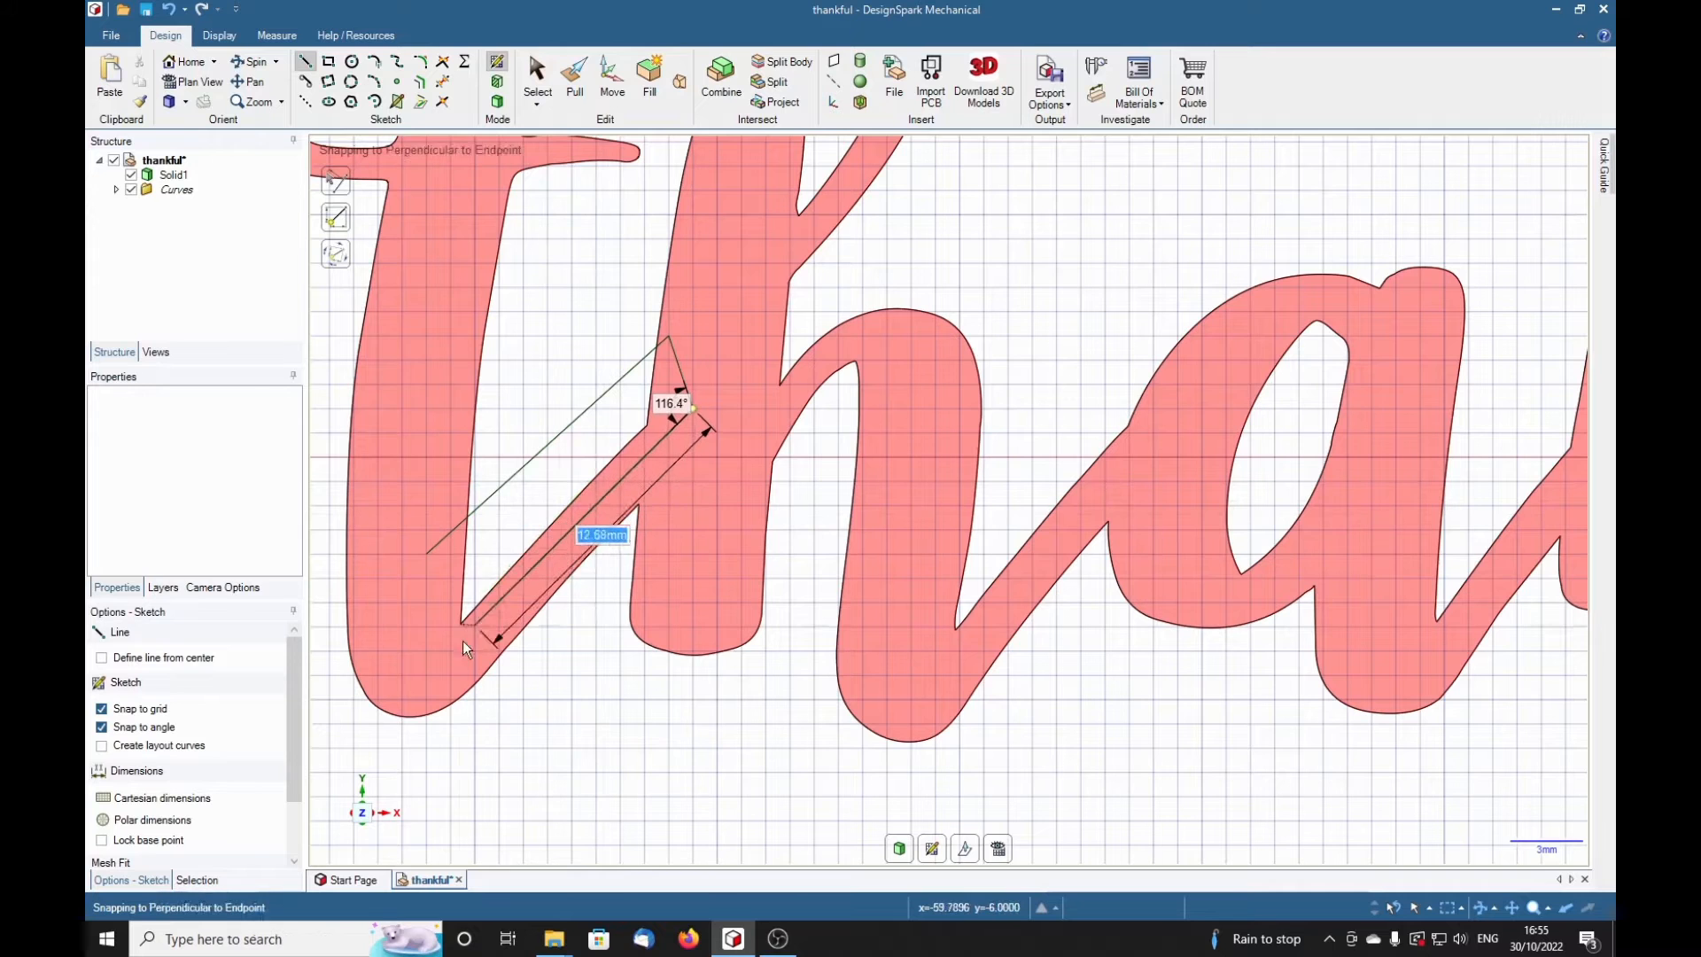
{"action": "left_click", "coordinate": [445, 669]}
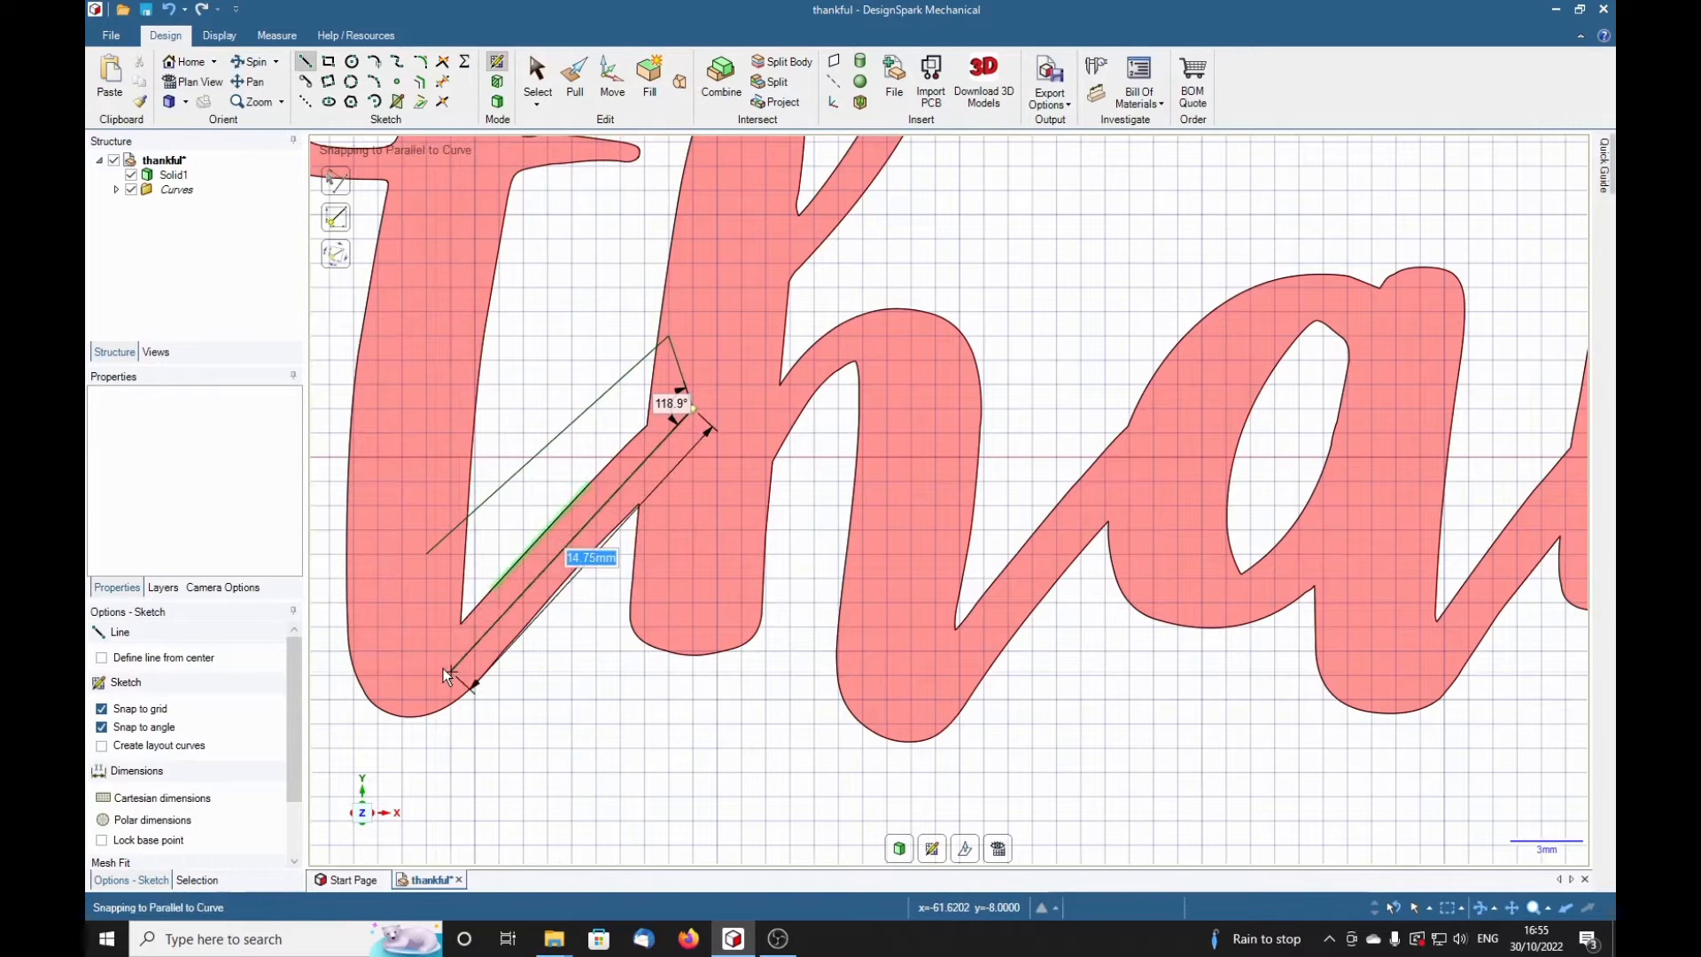
{"action": "left_click", "coordinate": [427, 556]}
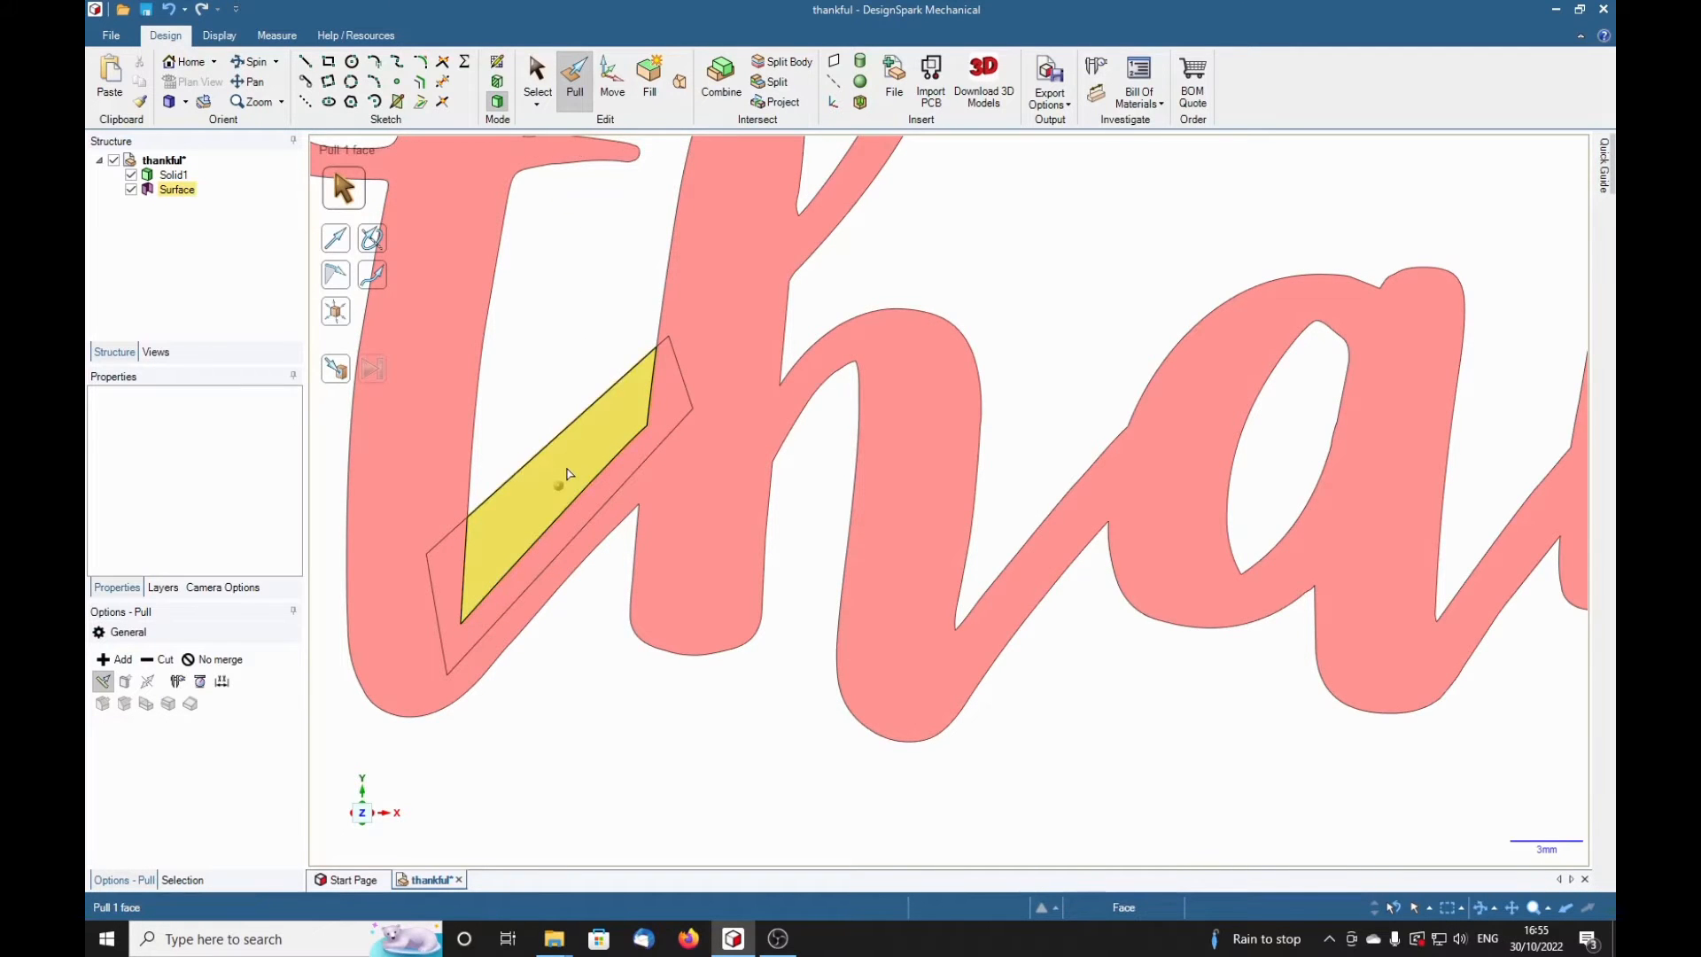
- Pull both faces of the four-sided t–h outline up to the back face of the lettering, using the Add option
{"action": "left_click", "coordinate": [582, 446]}
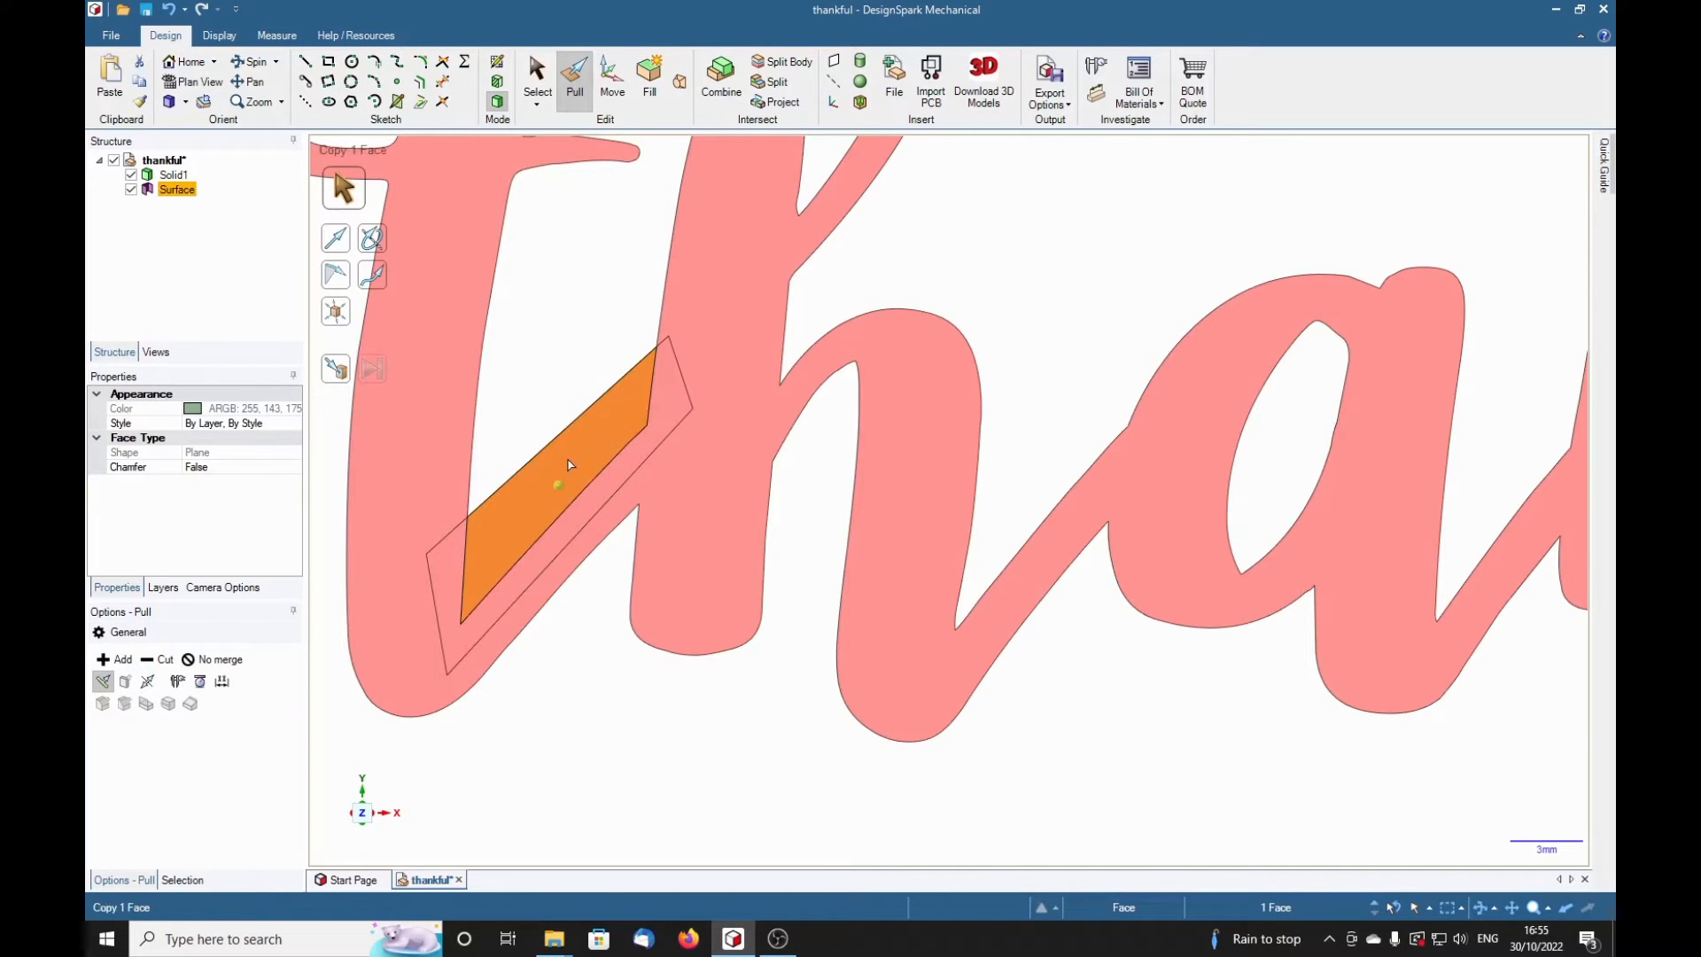
{"action": "left_click", "coordinate": [443, 577], "text": "ctrl"}
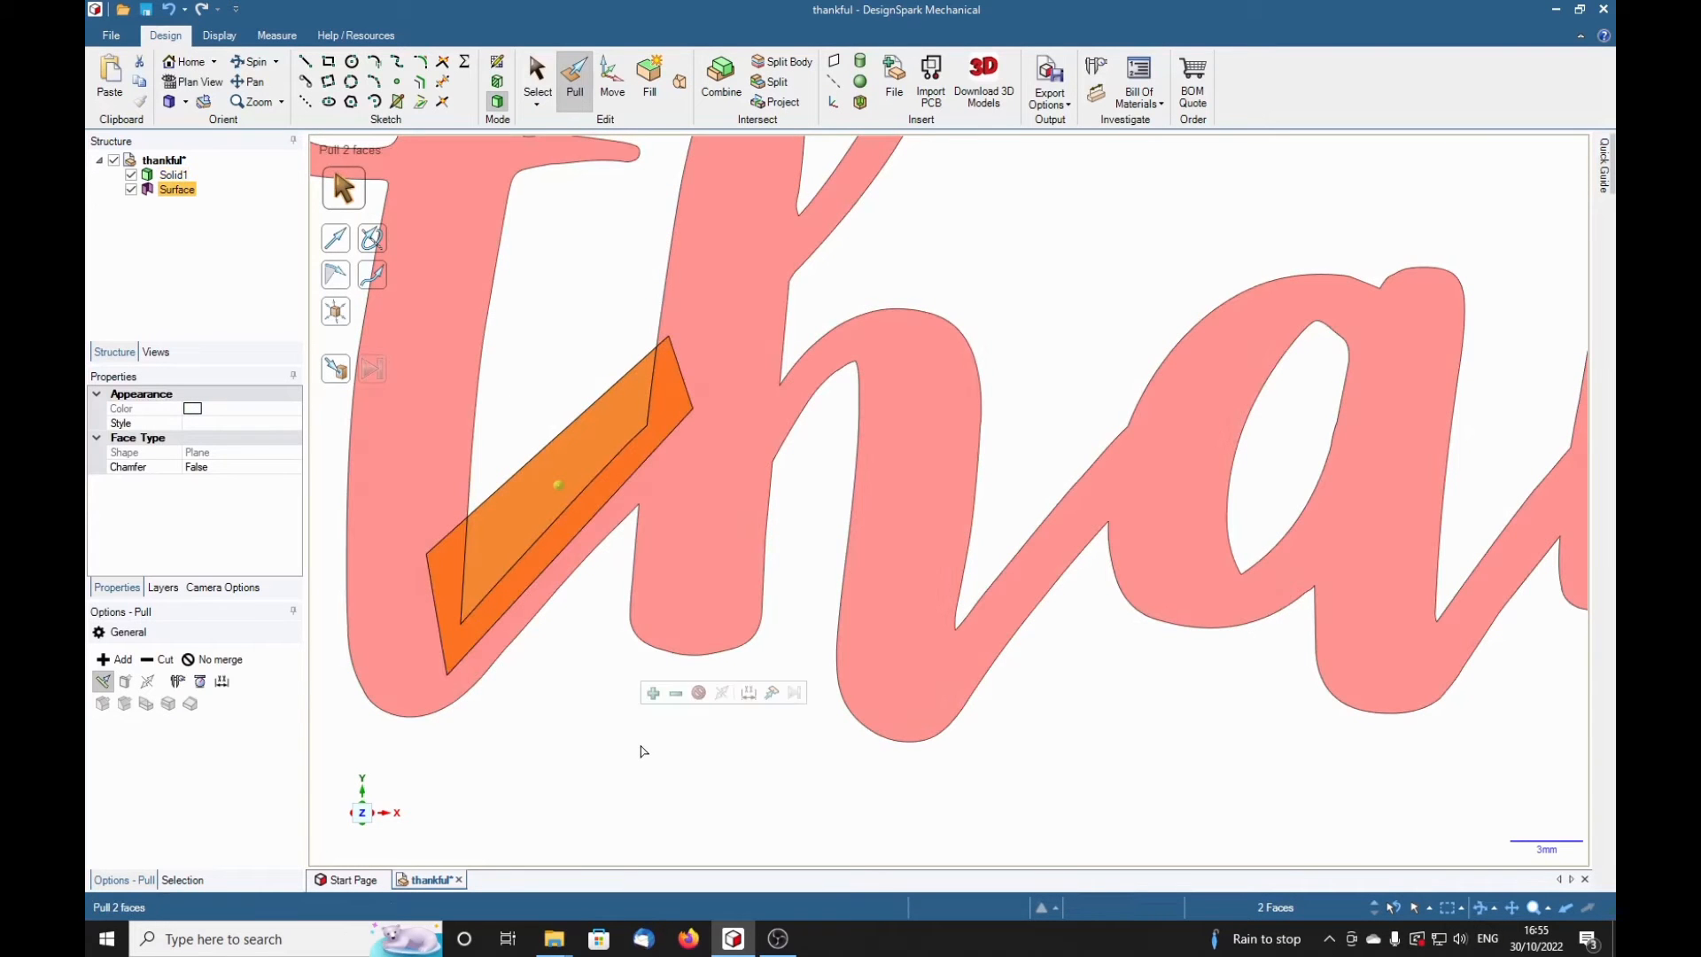
{"action": "scroll", "coordinate": [1045, 816], "scroll_direction": "down", "scroll_amount": 5}
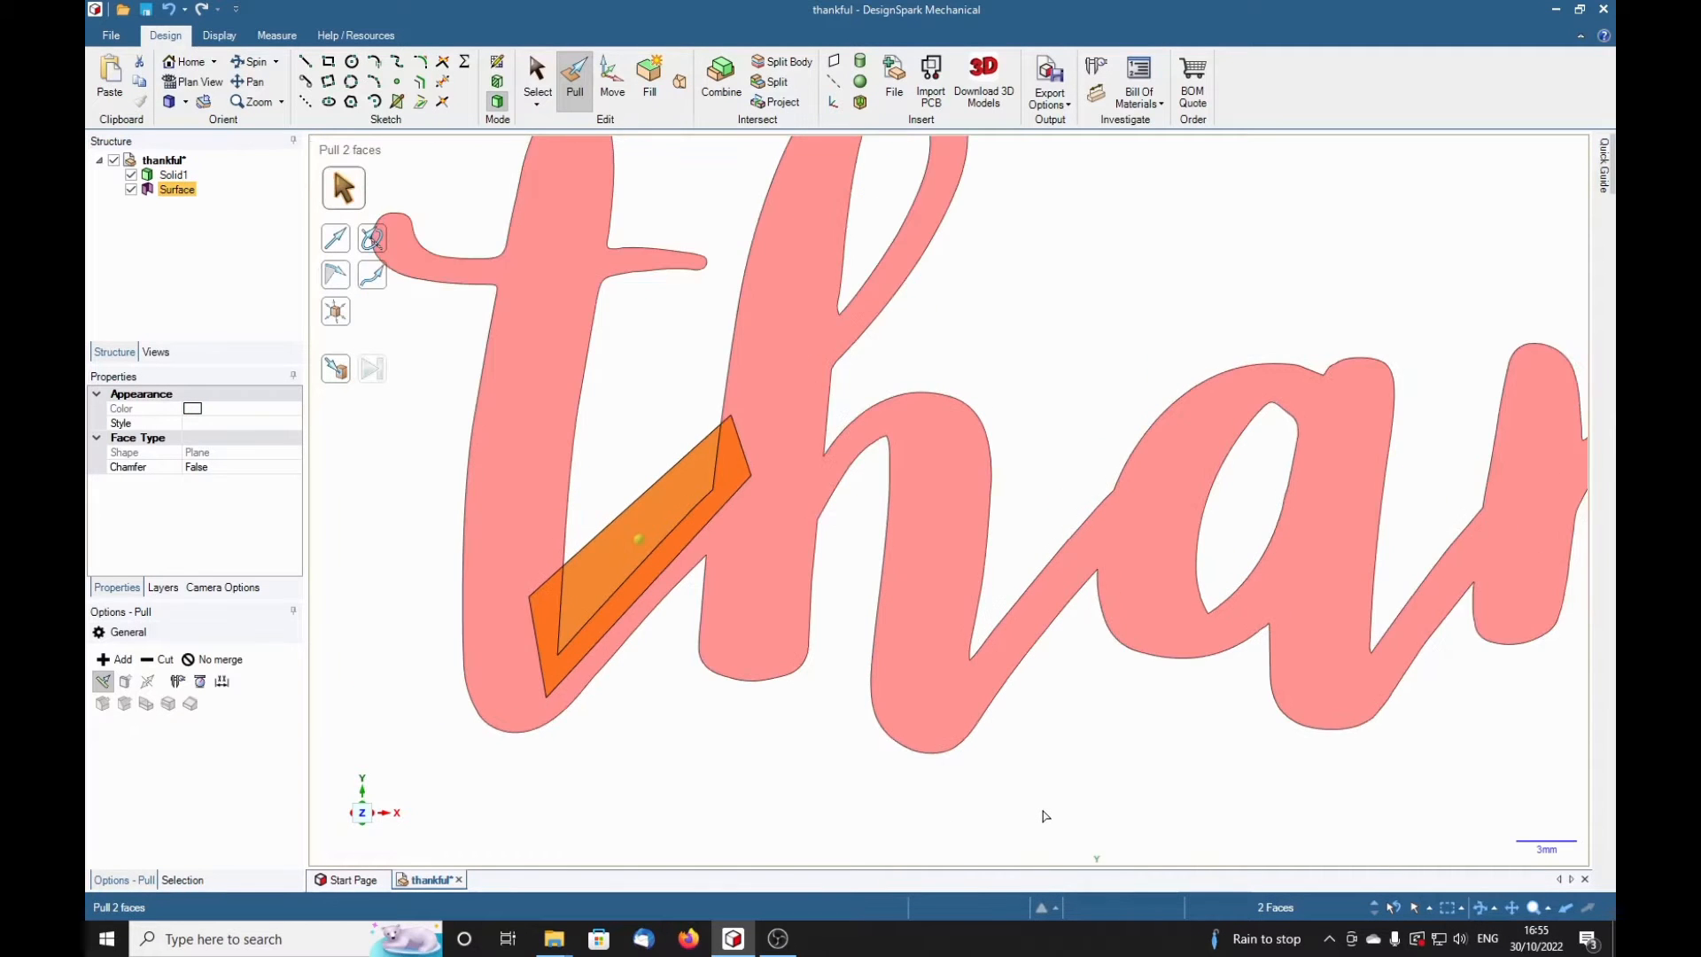
{"action": "middle_click_drag", "start_coordinate": [1045, 809], "coordinate": [635, 797]}
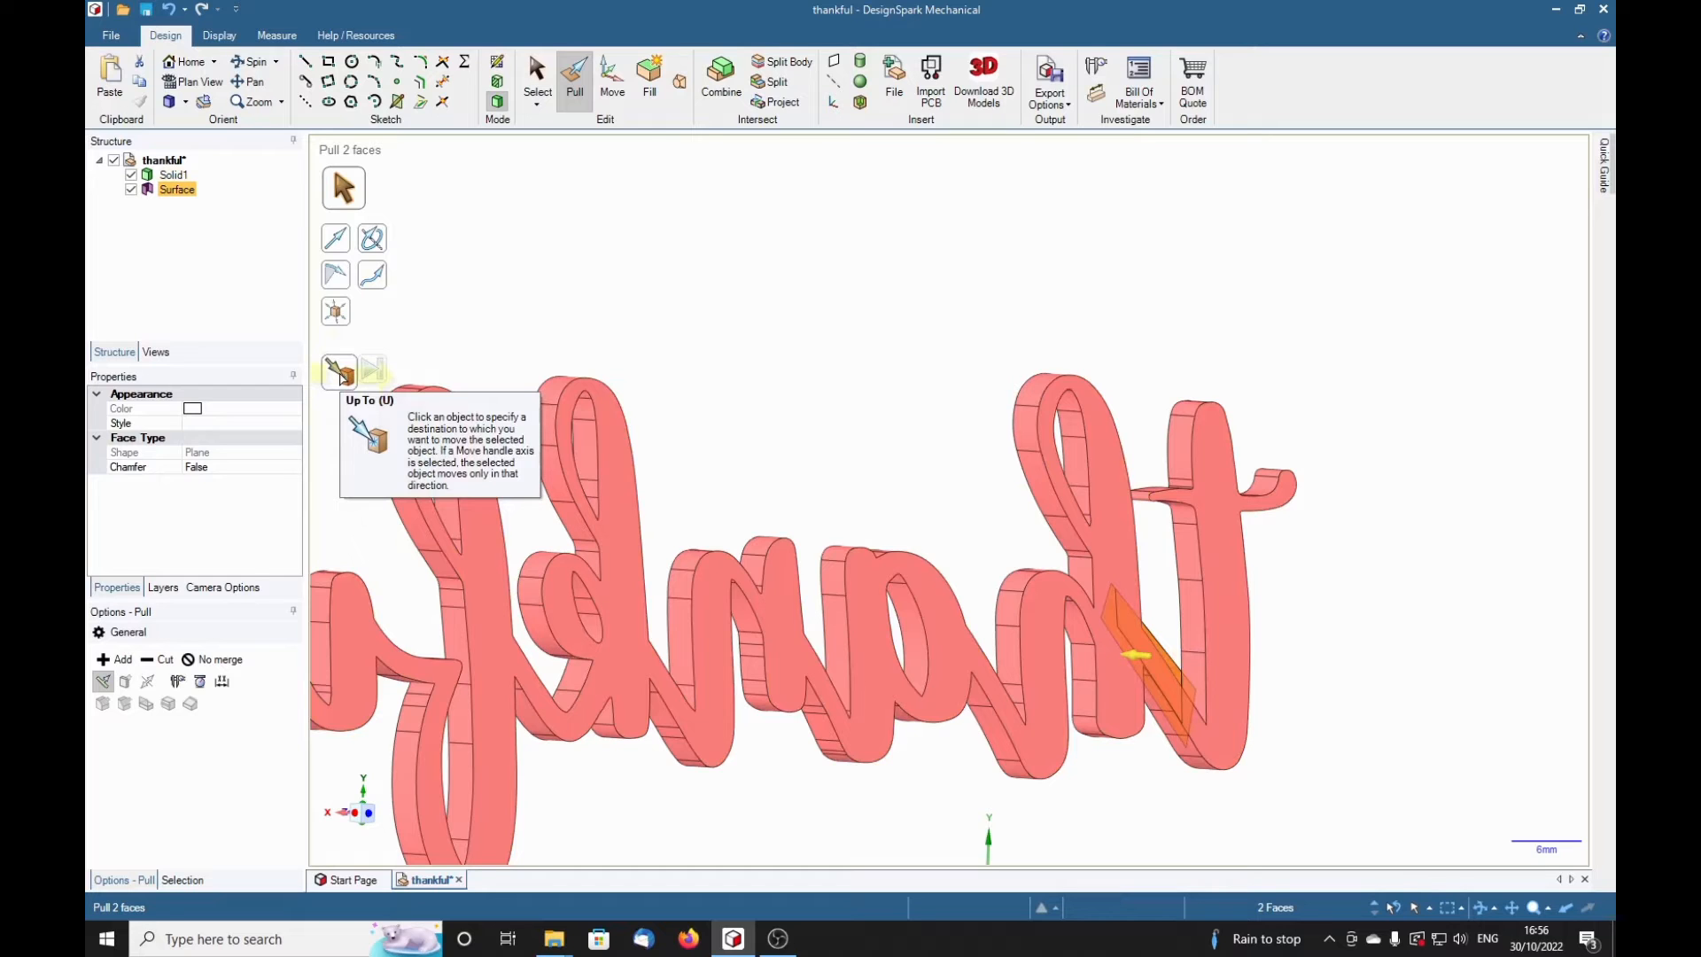
{"action": "left_click", "coordinate": [341, 374]}
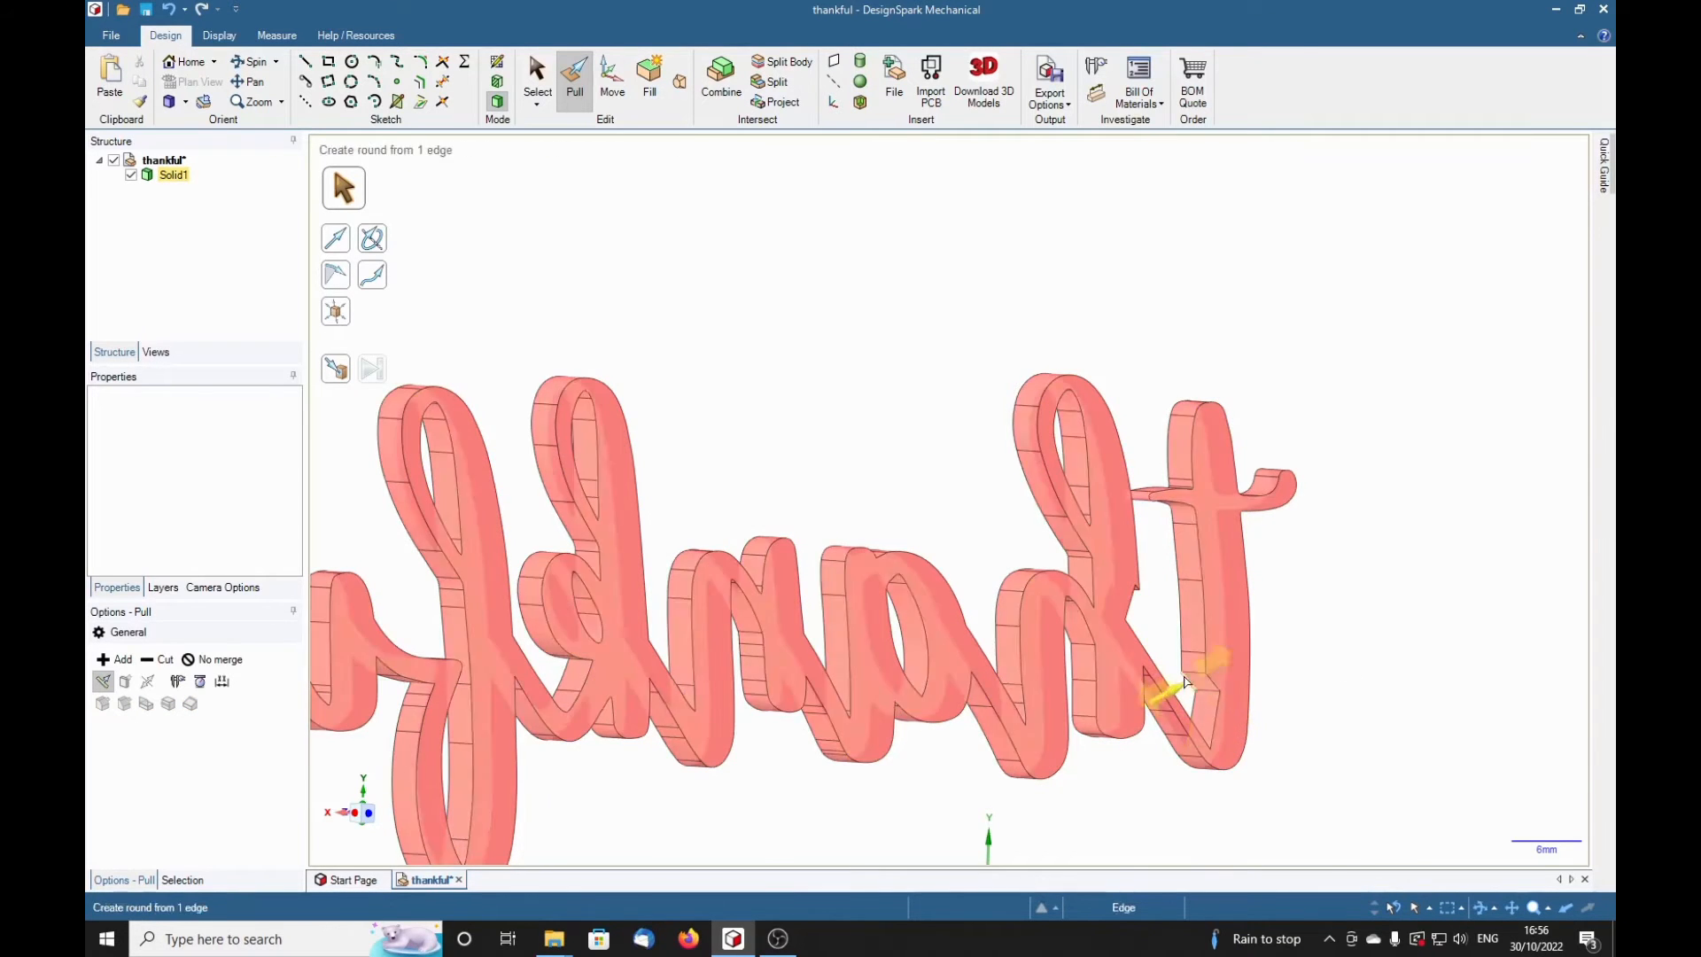
{"action": "left_click", "coordinate": [1222, 725]}
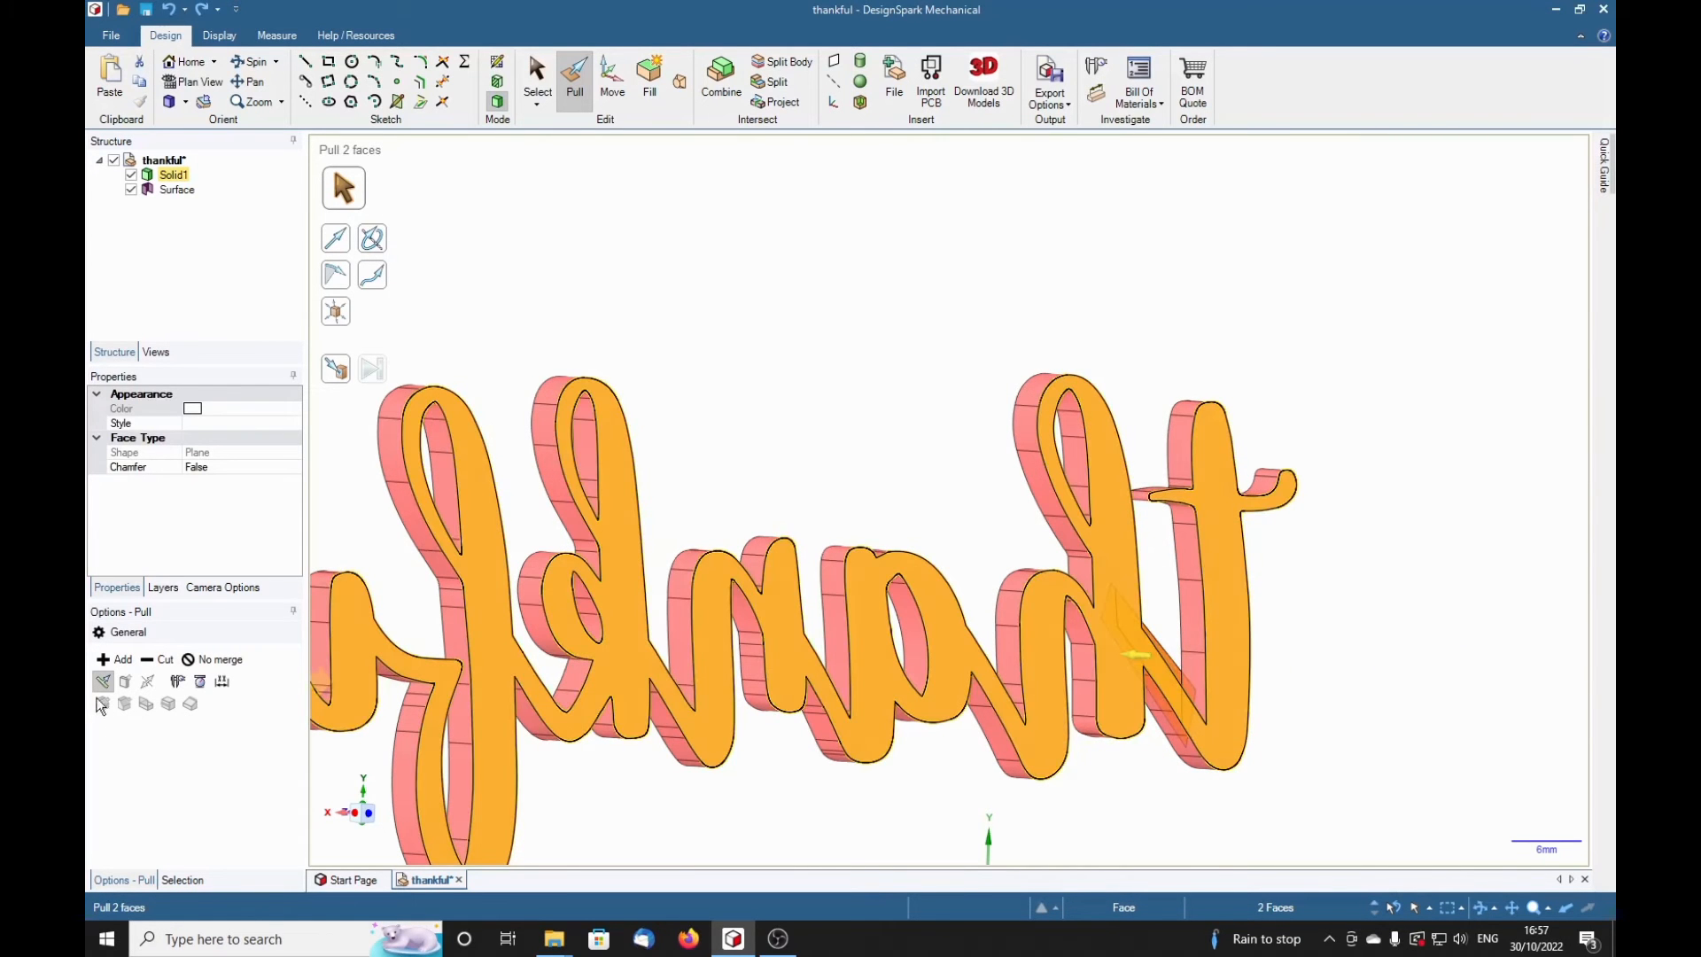
{"action": "left_click", "coordinate": [104, 660]}
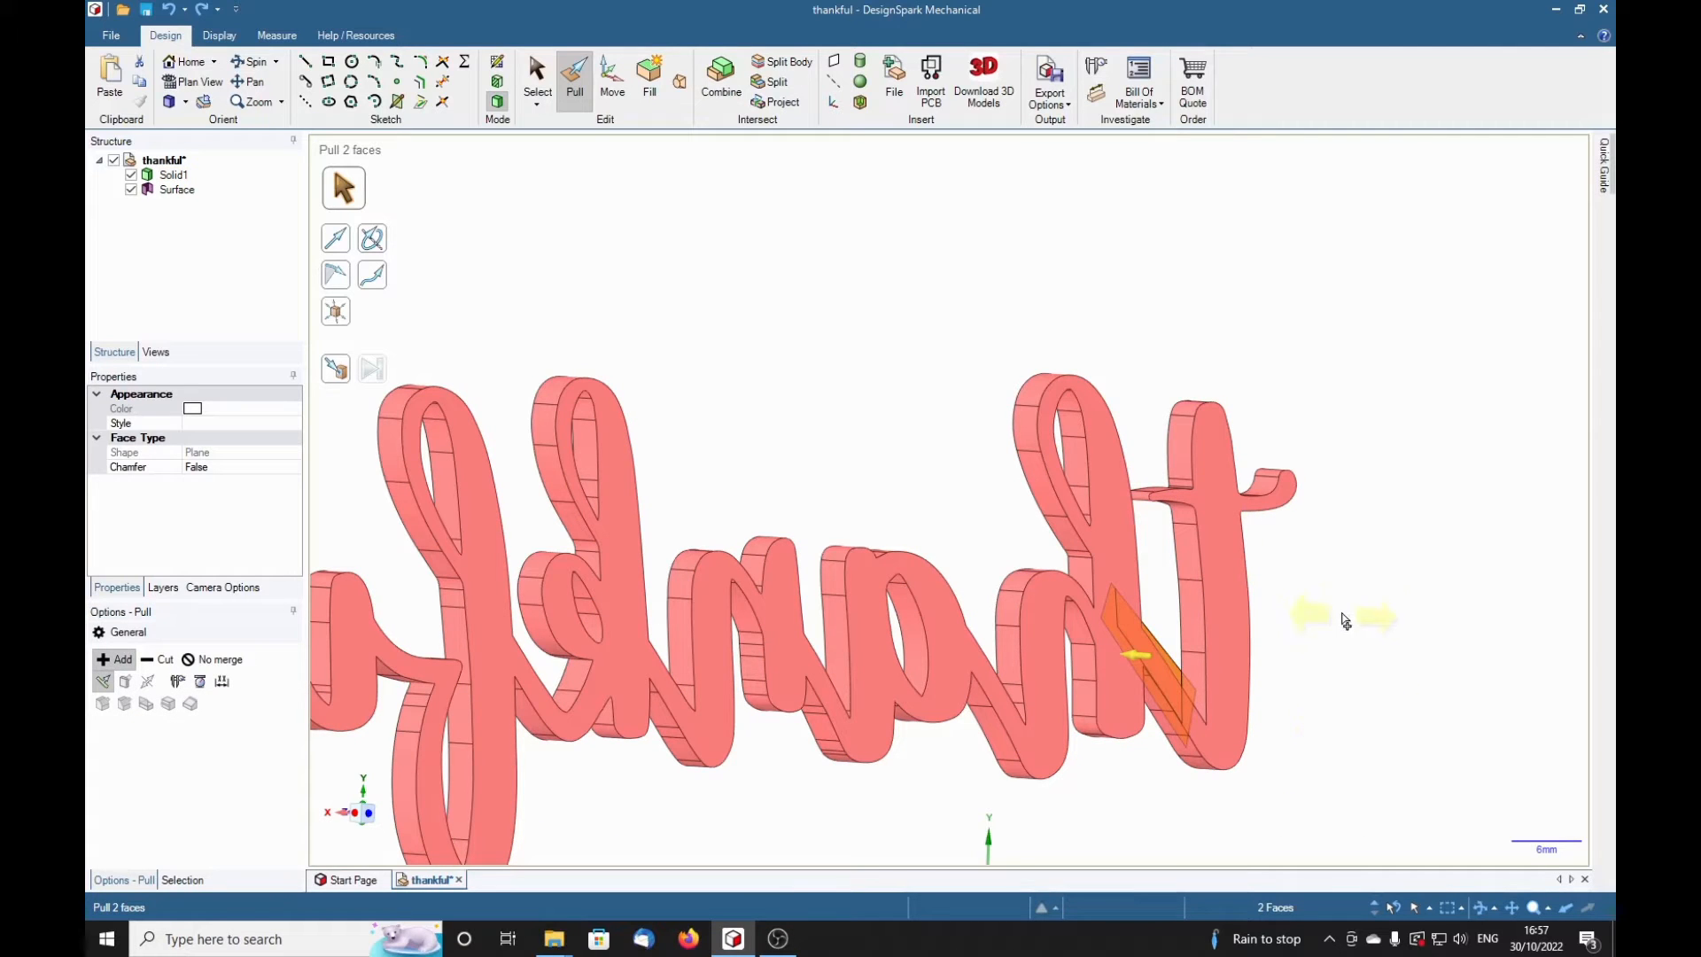
{"action": "left_click", "coordinate": [336, 369]}
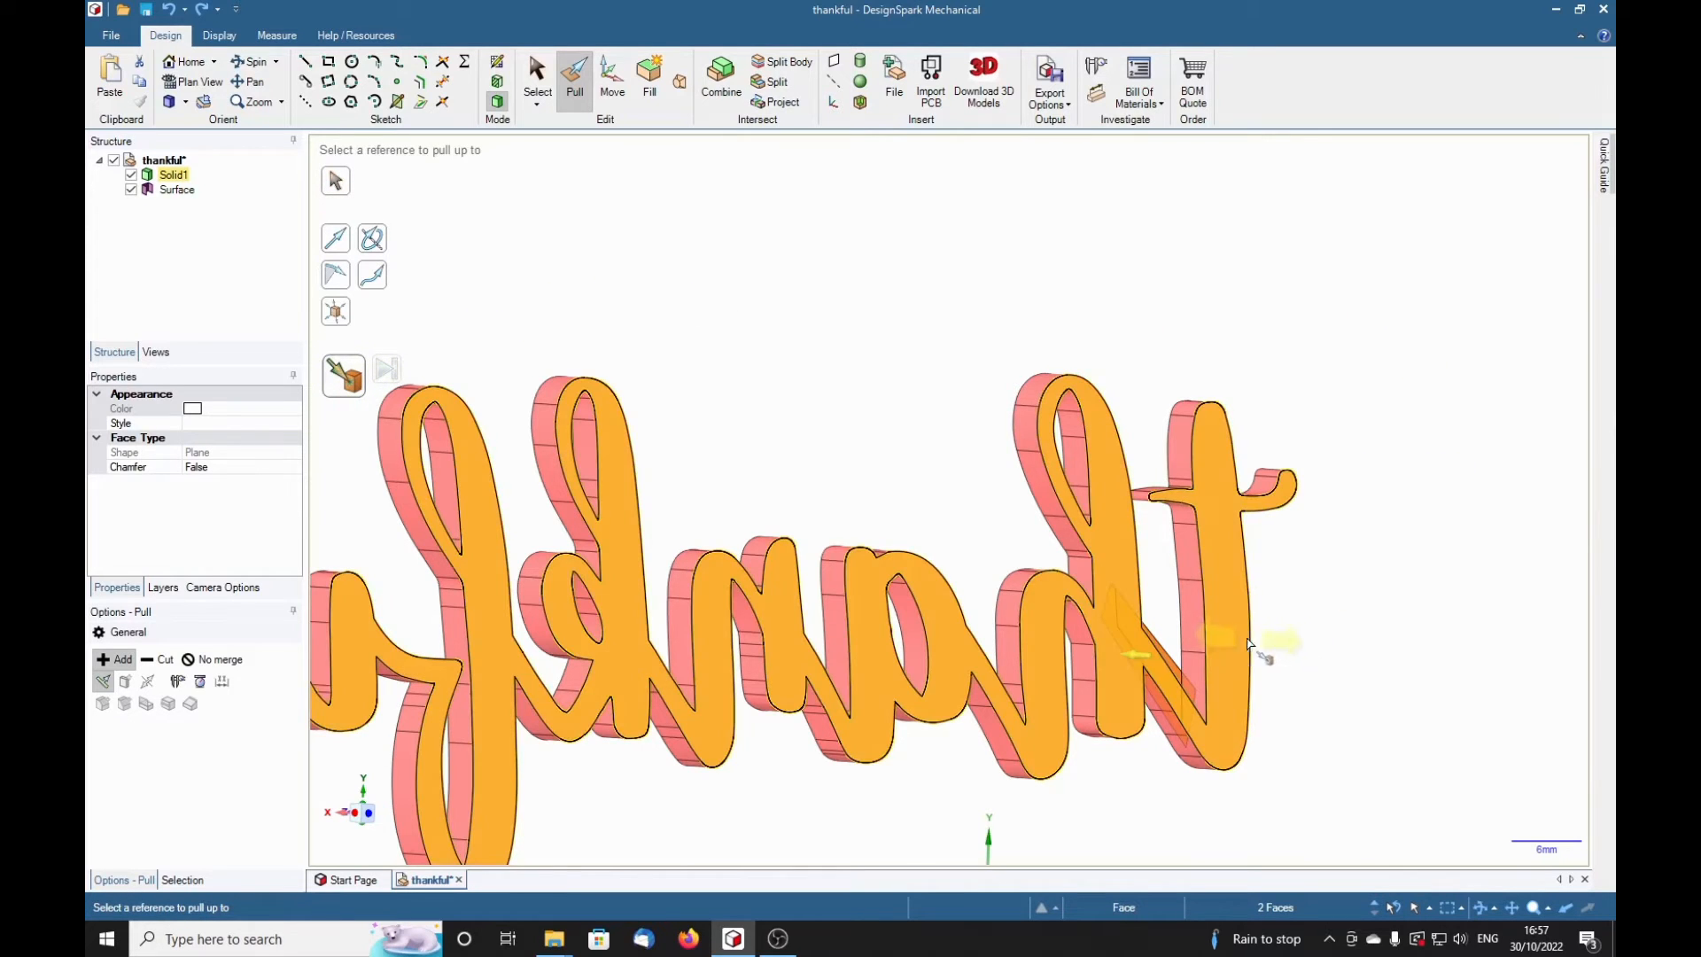
{"action": "left_click", "coordinate": [1223, 635]}
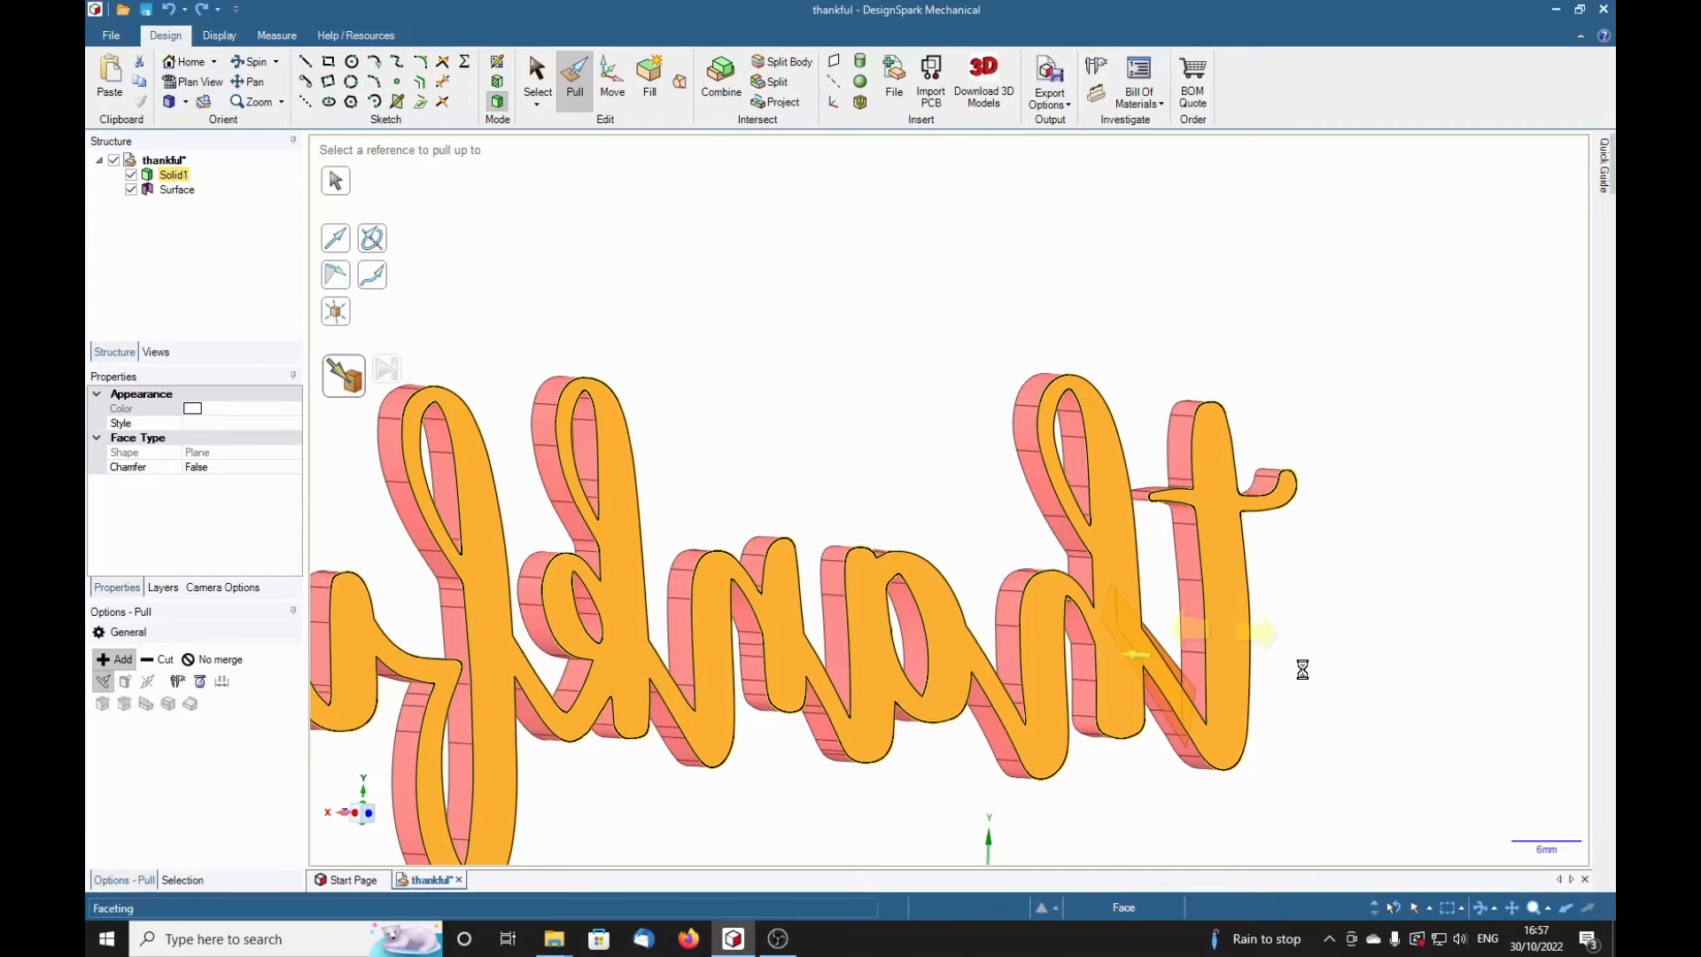
- Sketch an ellipse about 13.5 mm by 3.7 mm, tilted about 48.9°, over the joint between the h and the a on the front face
{"action": "middle_click_drag", "start_coordinate": [824, 786], "coordinate": [1107, 797]}
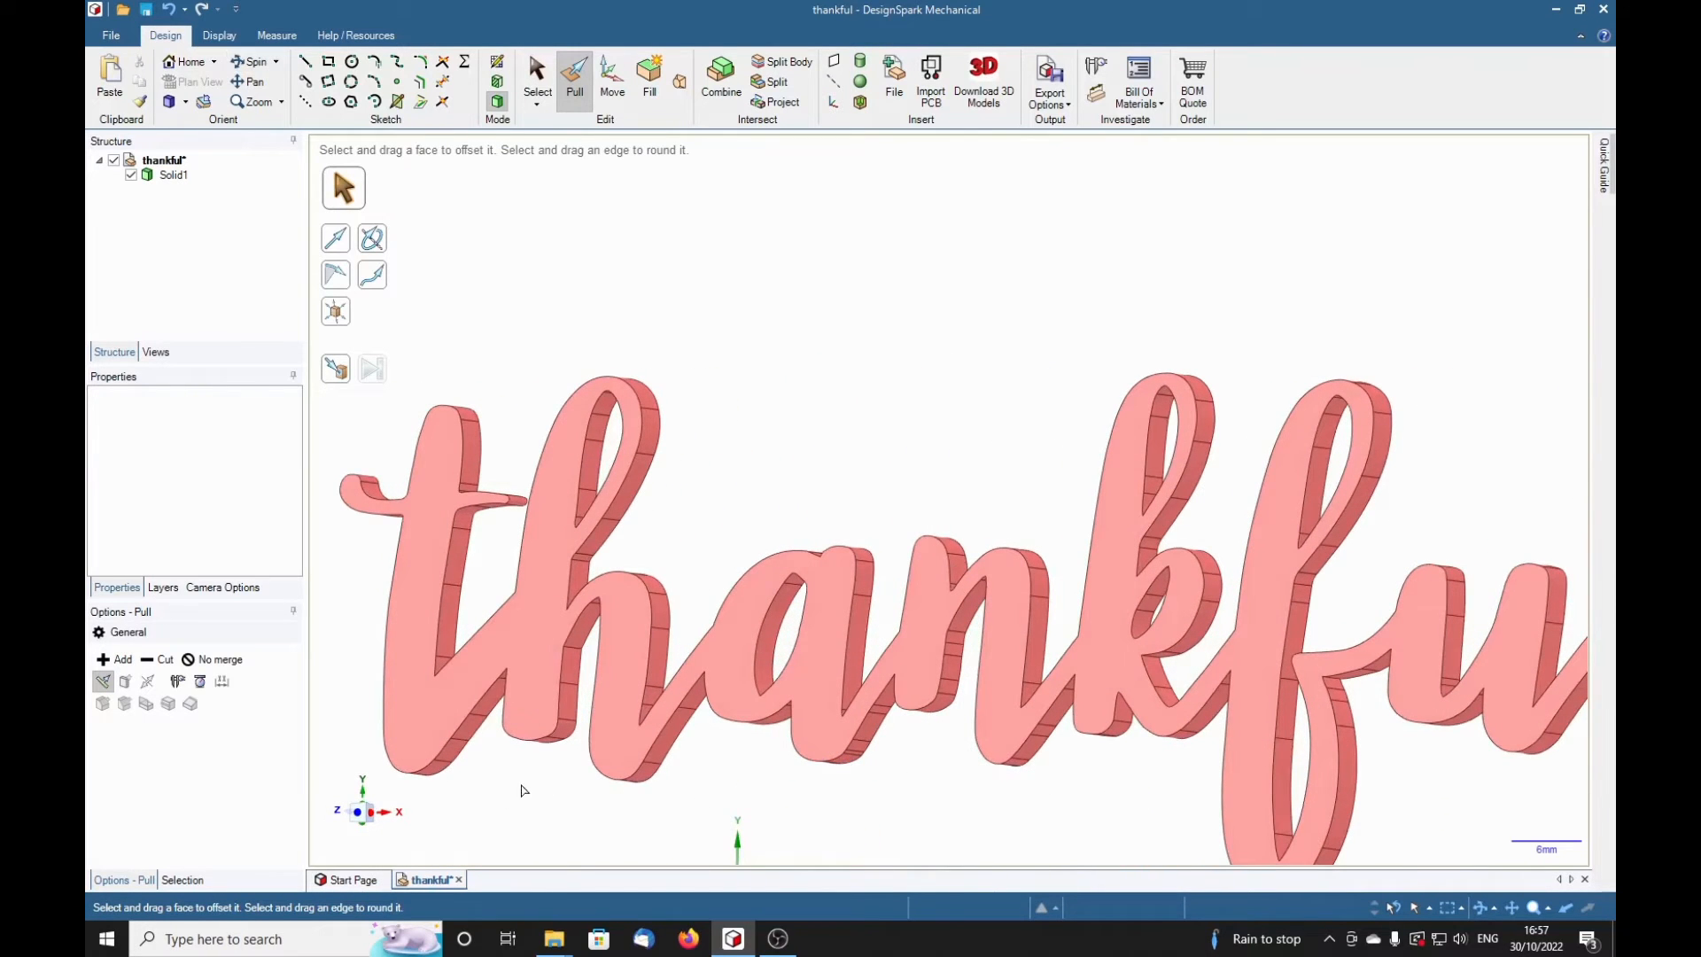
{"action": "middle_click_drag", "start_coordinate": [497, 806], "coordinate": [863, 773]}
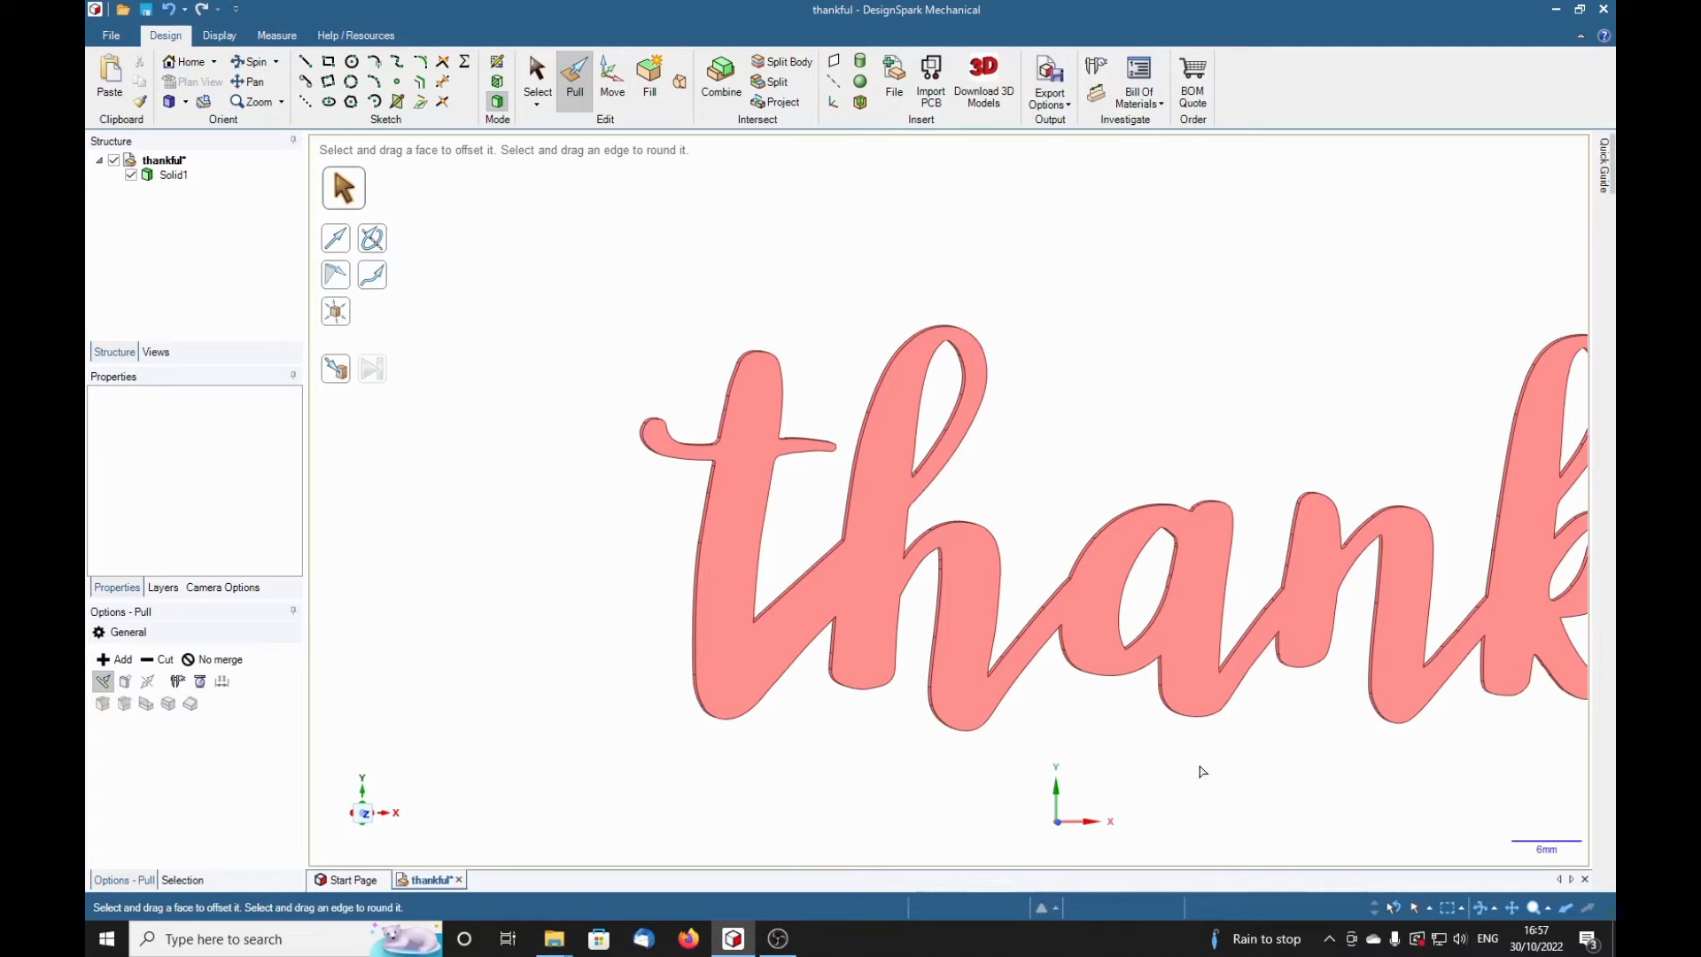
{"action": "middle_click_drag", "start_coordinate": [1229, 775], "coordinate": [916, 770], "text": "shift"}
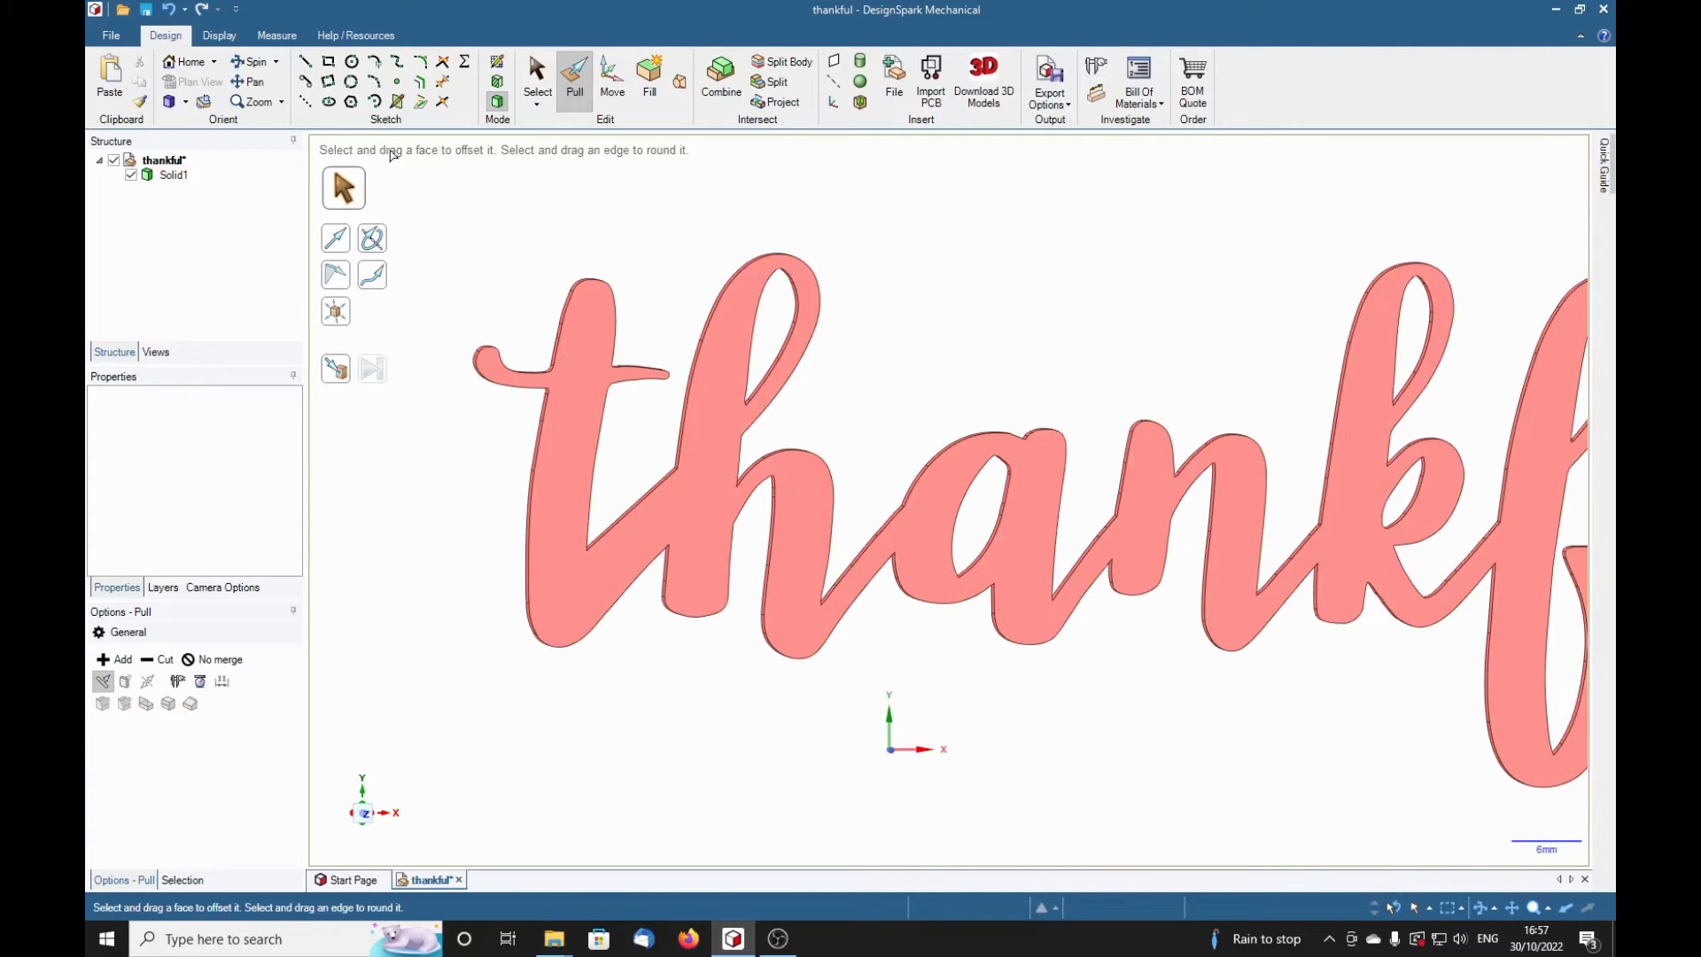
{"action": "left_click", "coordinate": [329, 101]}
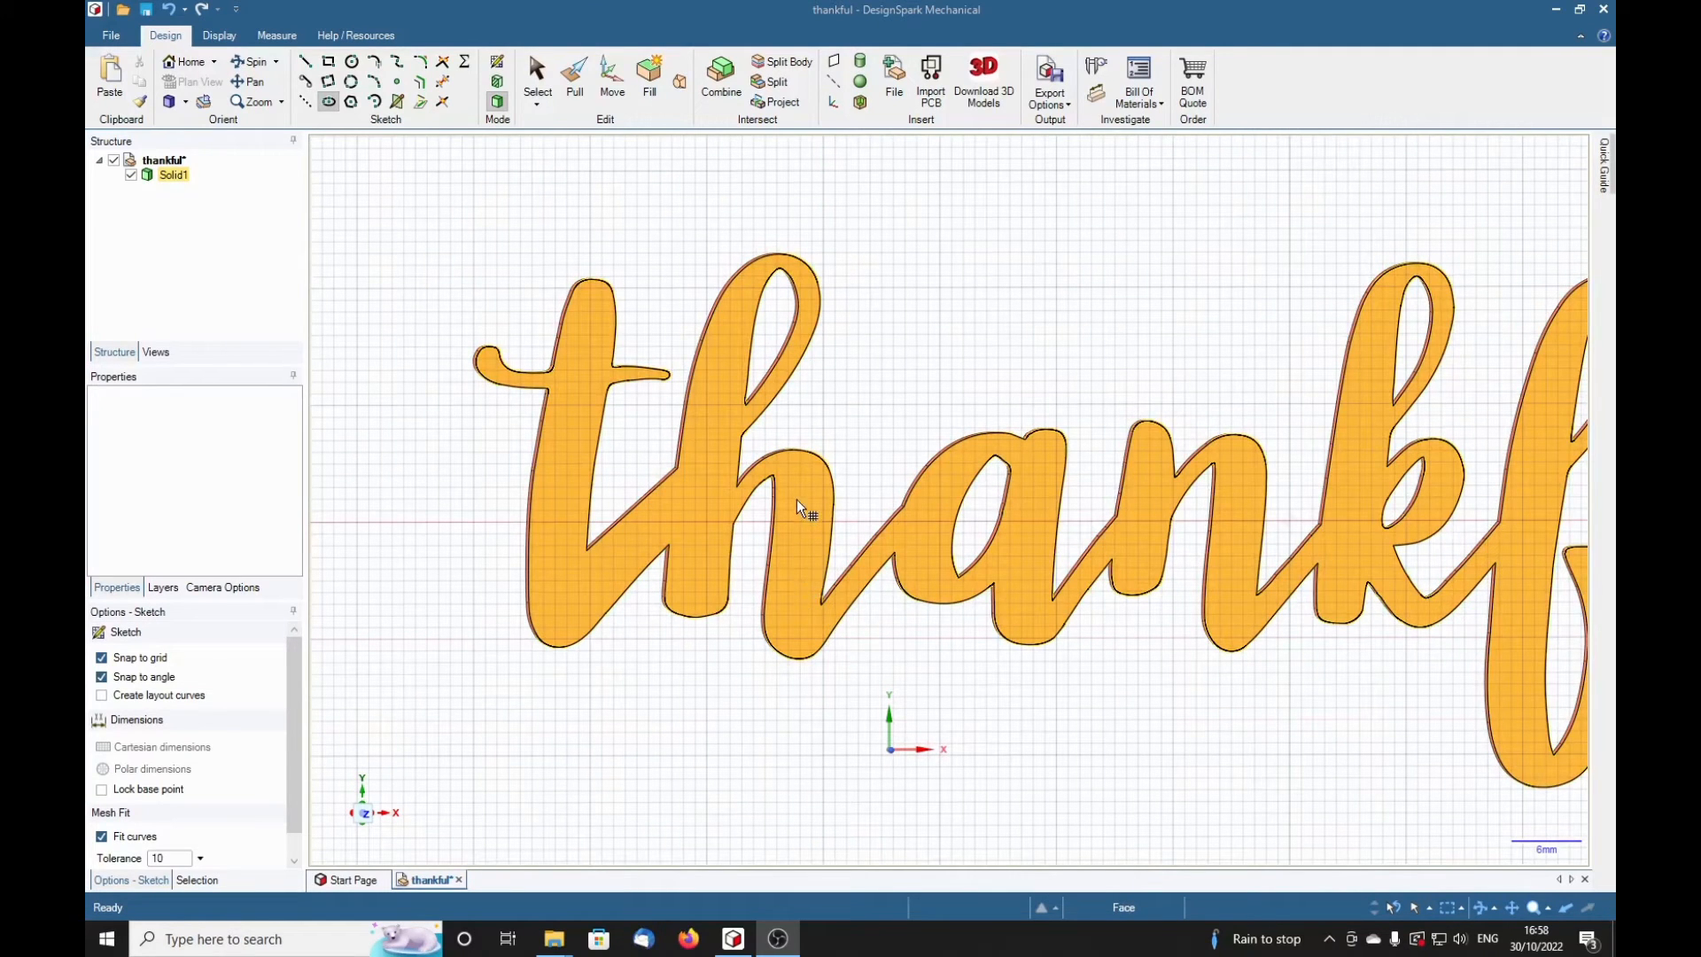
{"action": "left_click", "coordinate": [802, 570]}
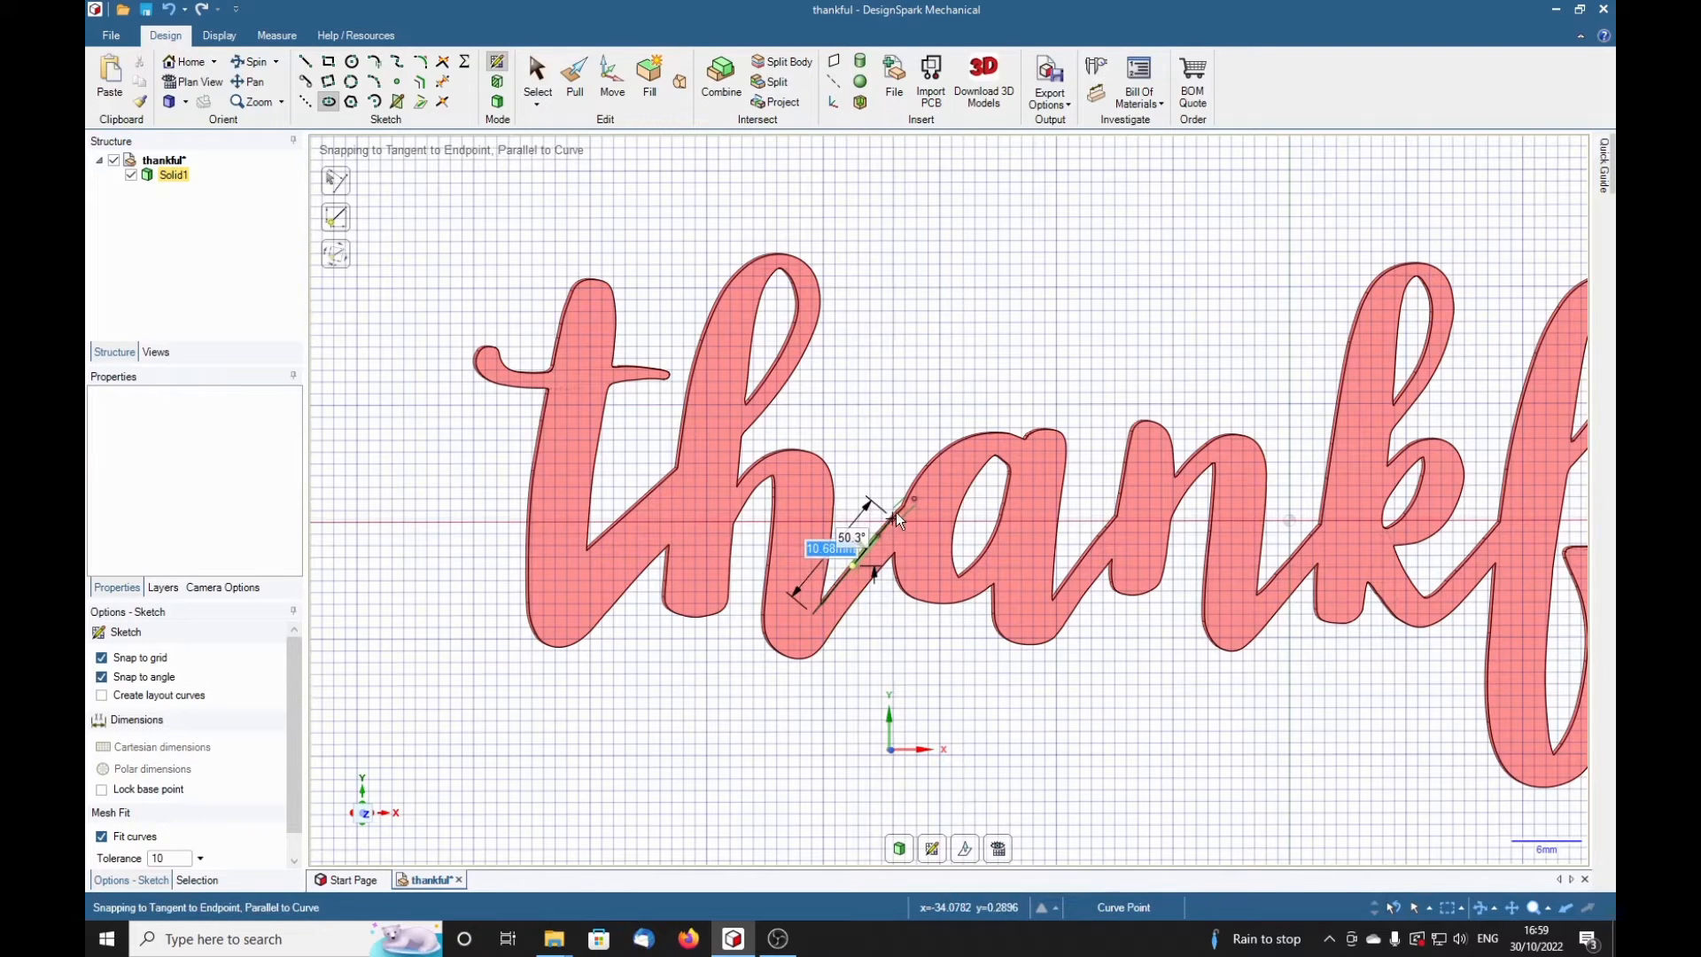
{"action": "left_click", "coordinate": [902, 506]}
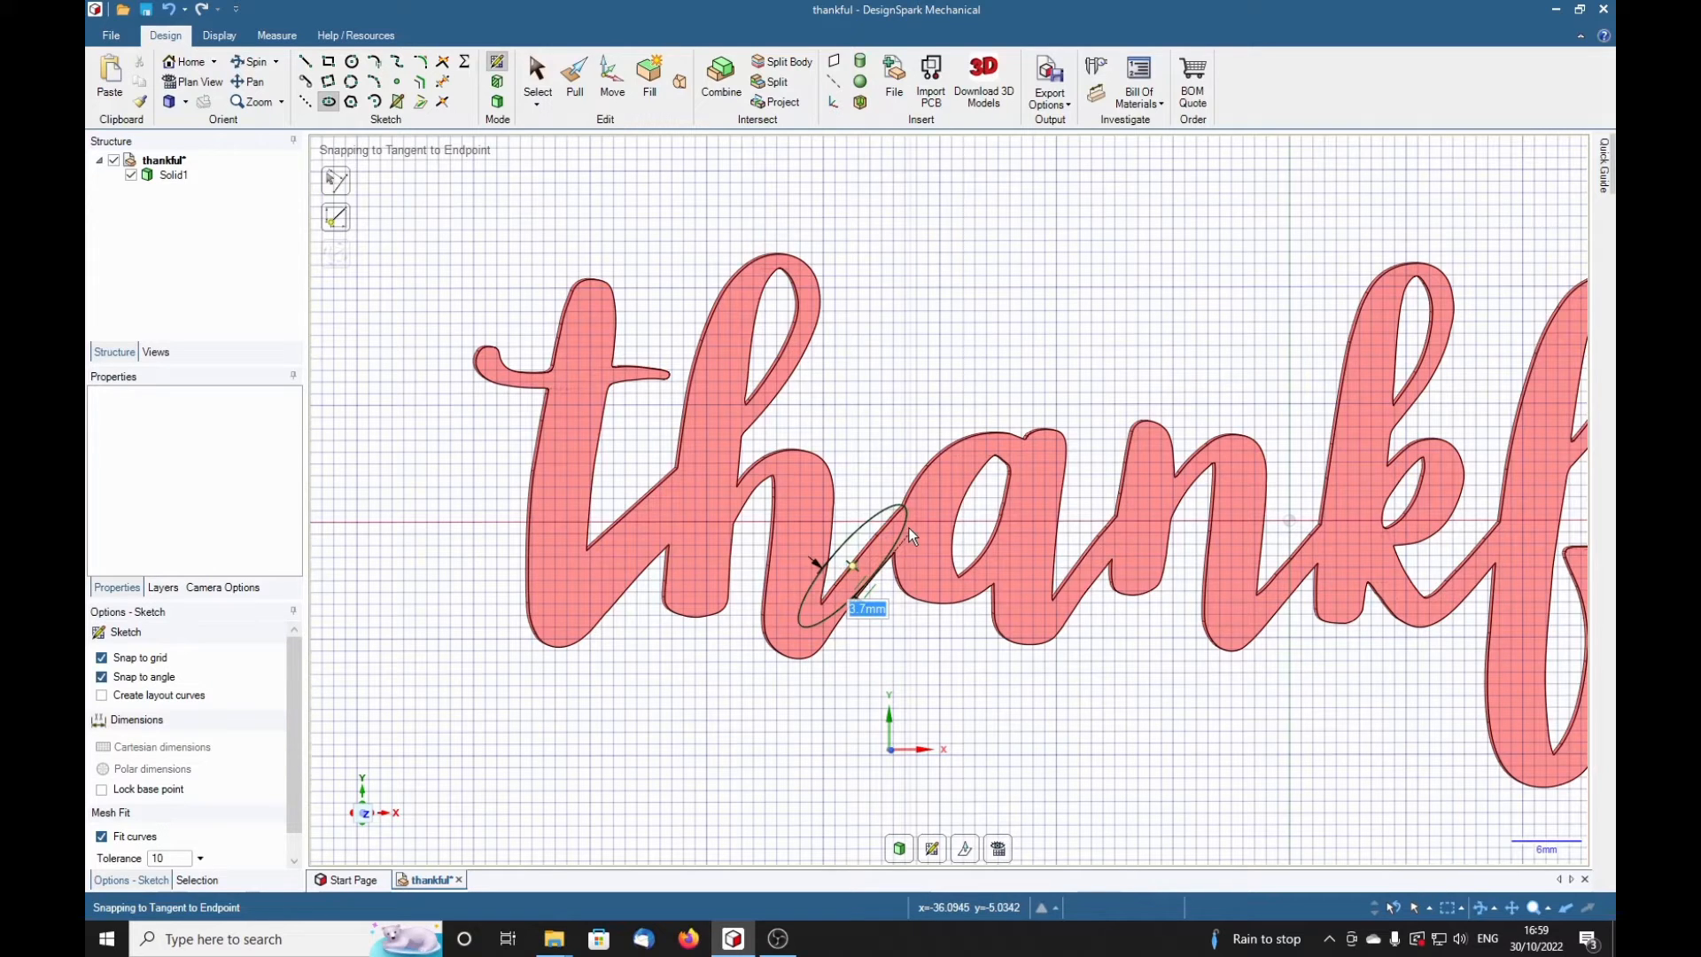
{"action": "left_click", "coordinate": [907, 528]}
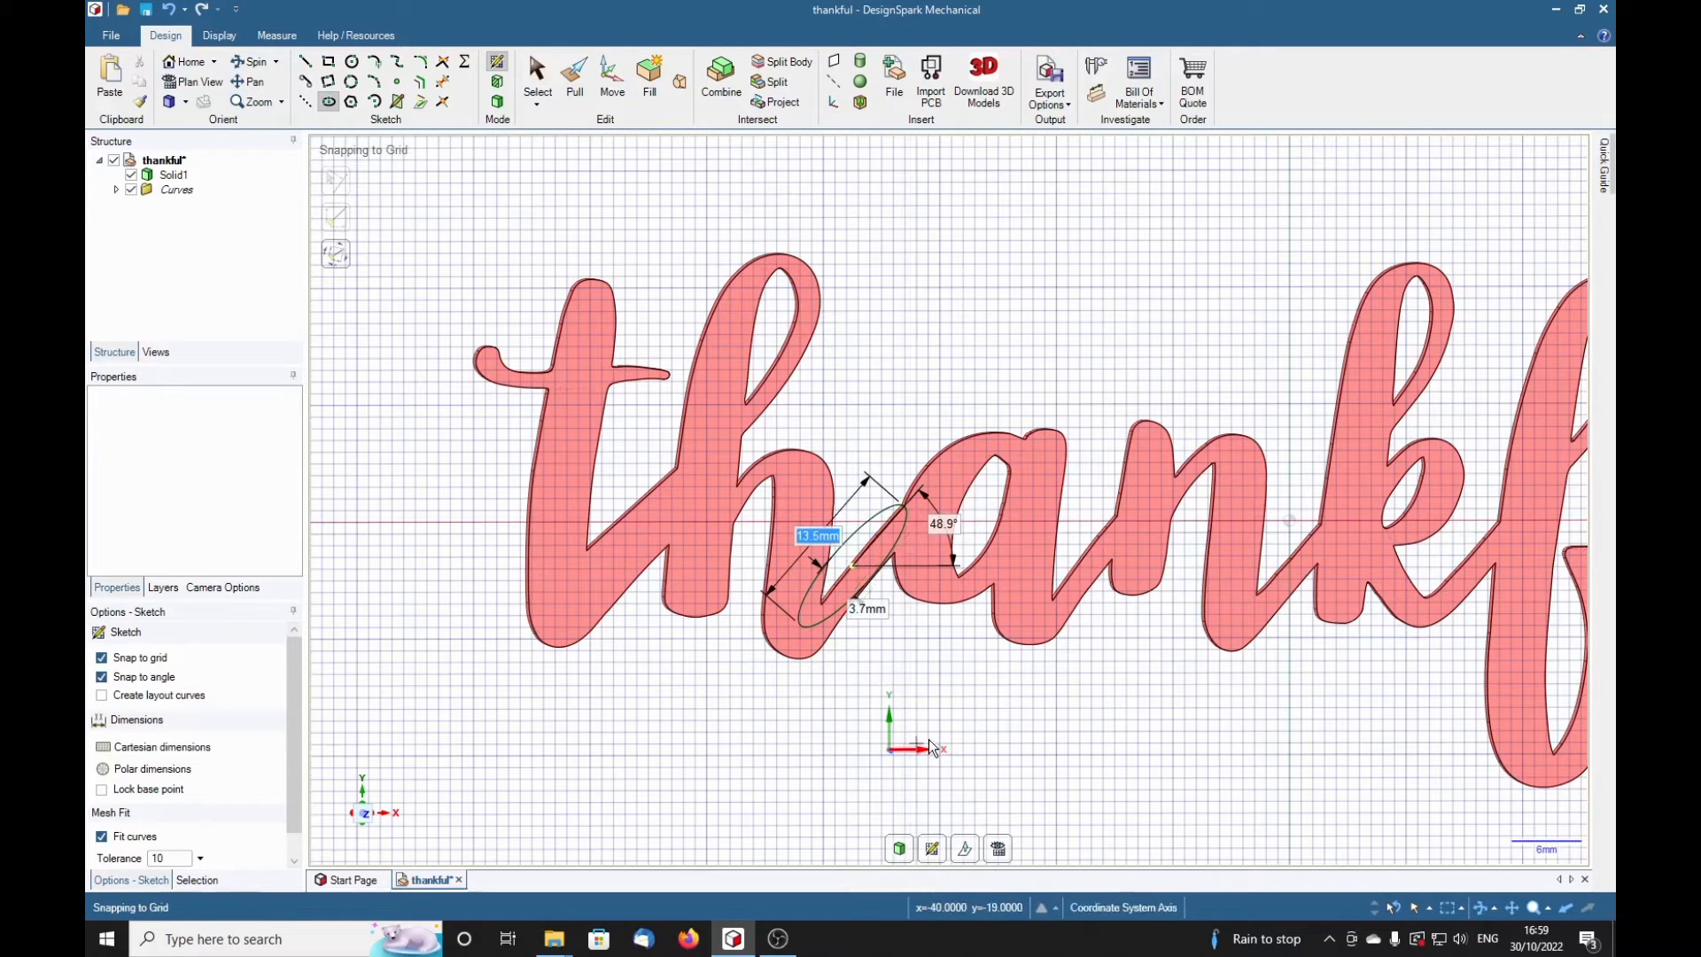
- Pull both faces of the h–a ellipse up to the back face of the lettering with the Add option
{"action": "key", "text": "p"}
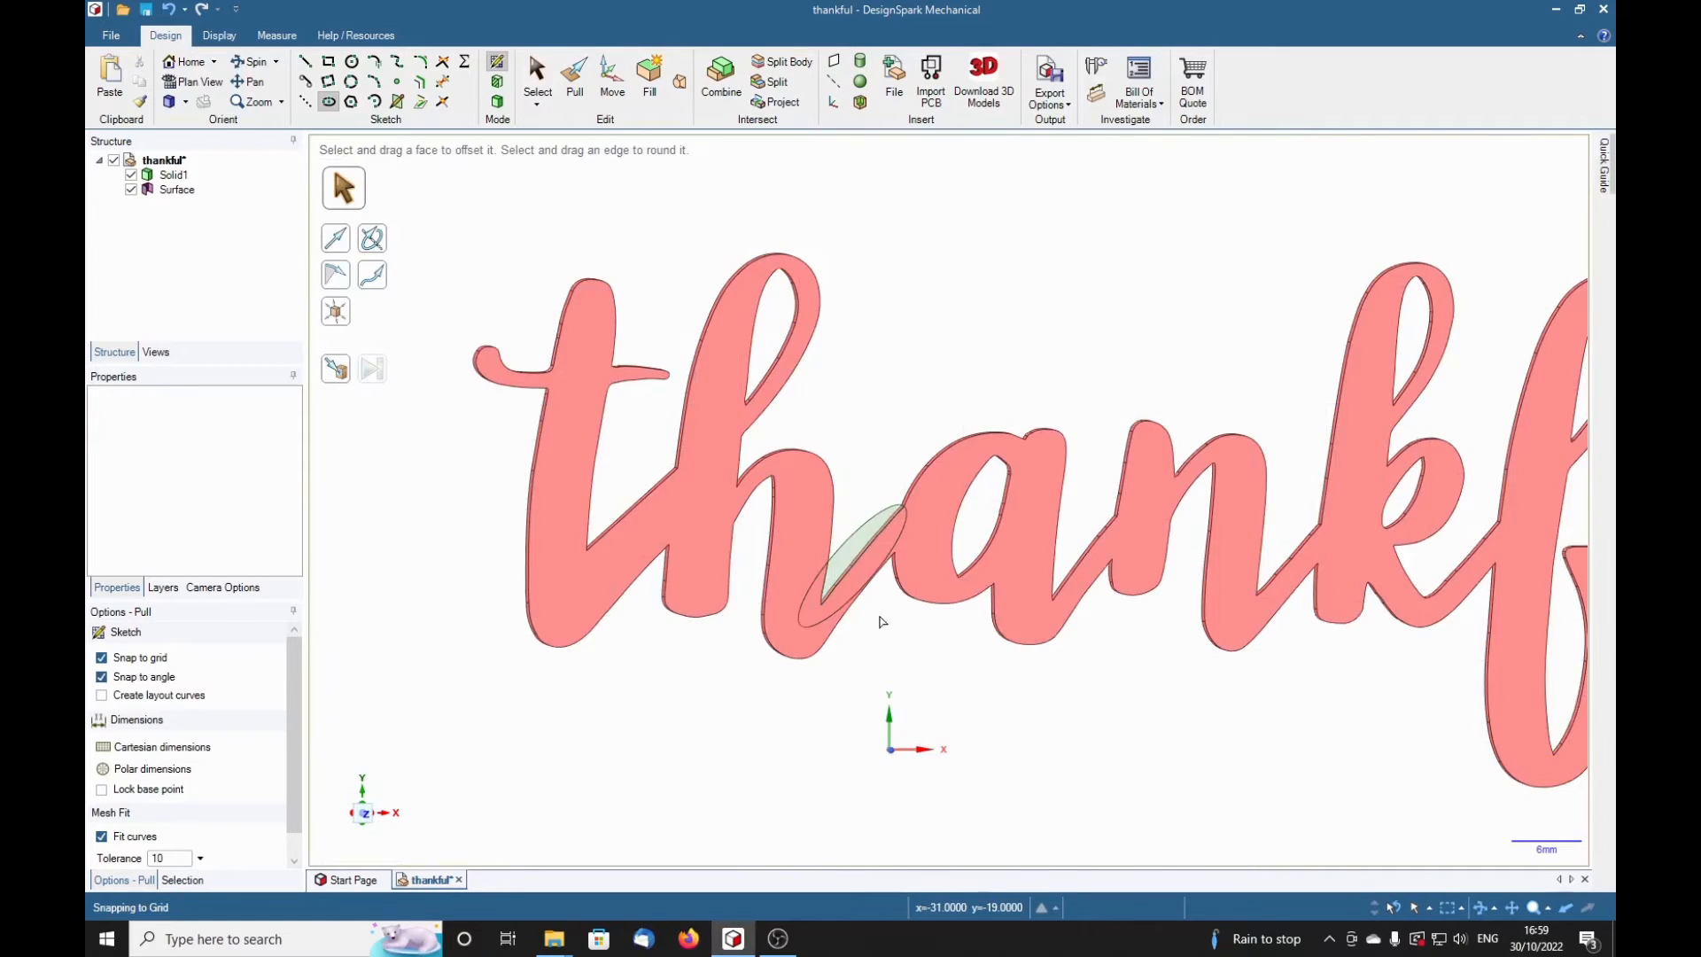
{"action": "left_click", "coordinate": [857, 555]}
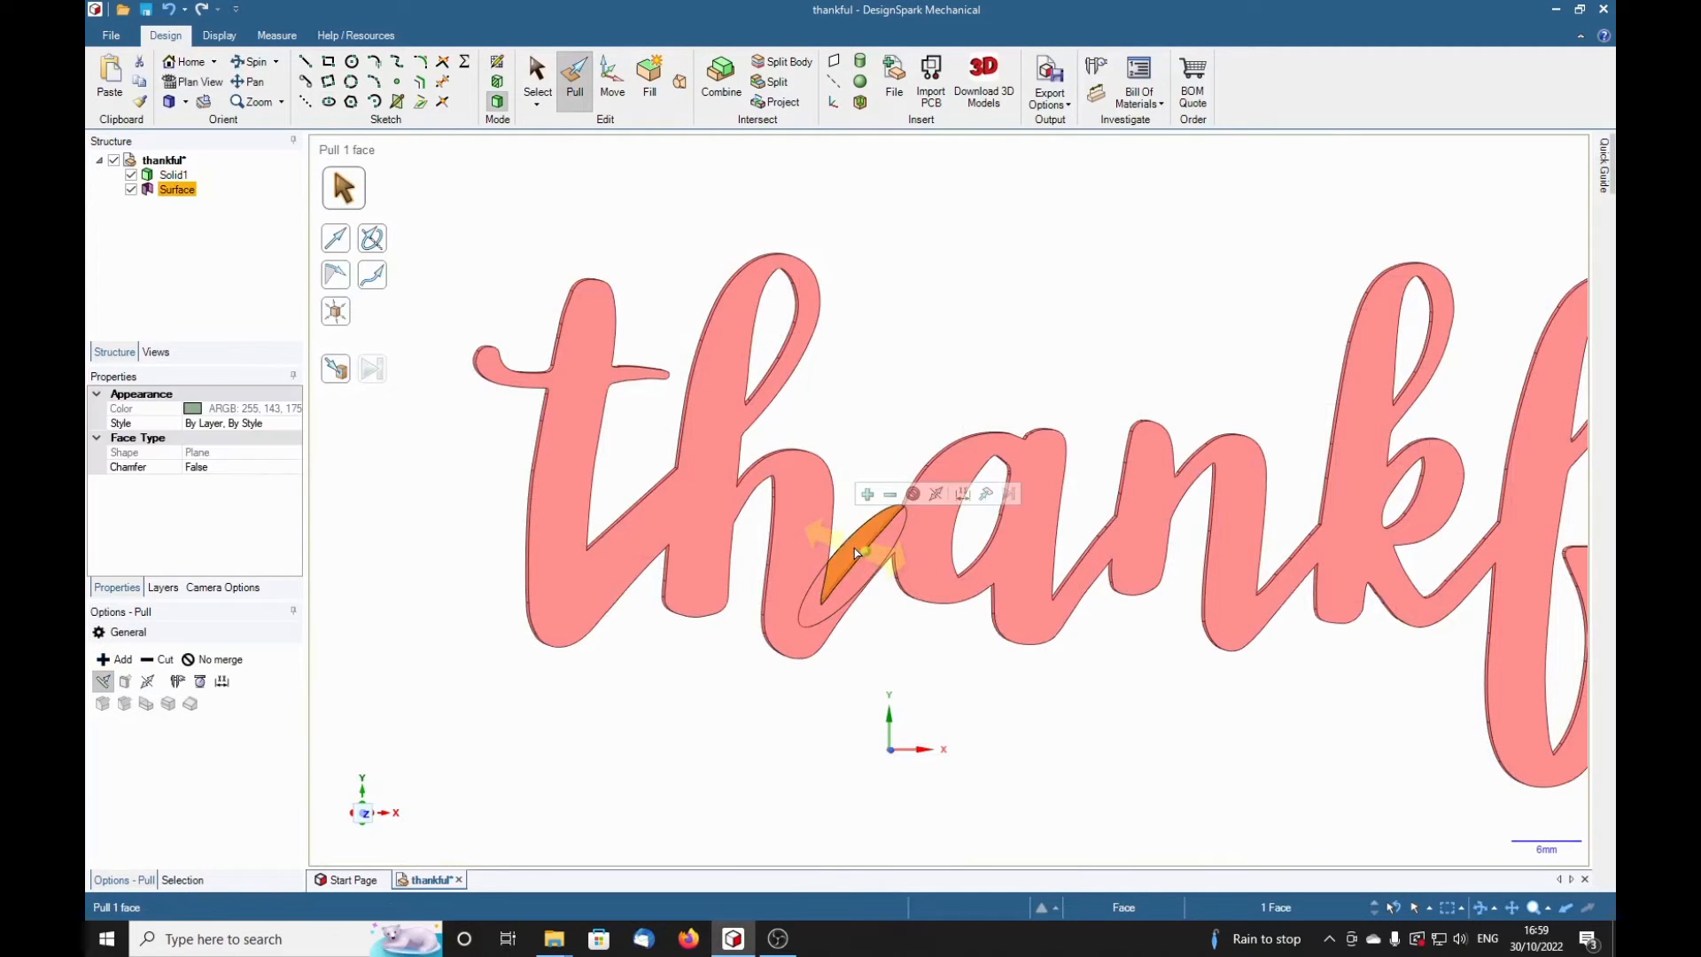
{"action": "key", "text": "ctrl"}
{"action": "left_click", "coordinate": [877, 558], "text": "ctrl"}
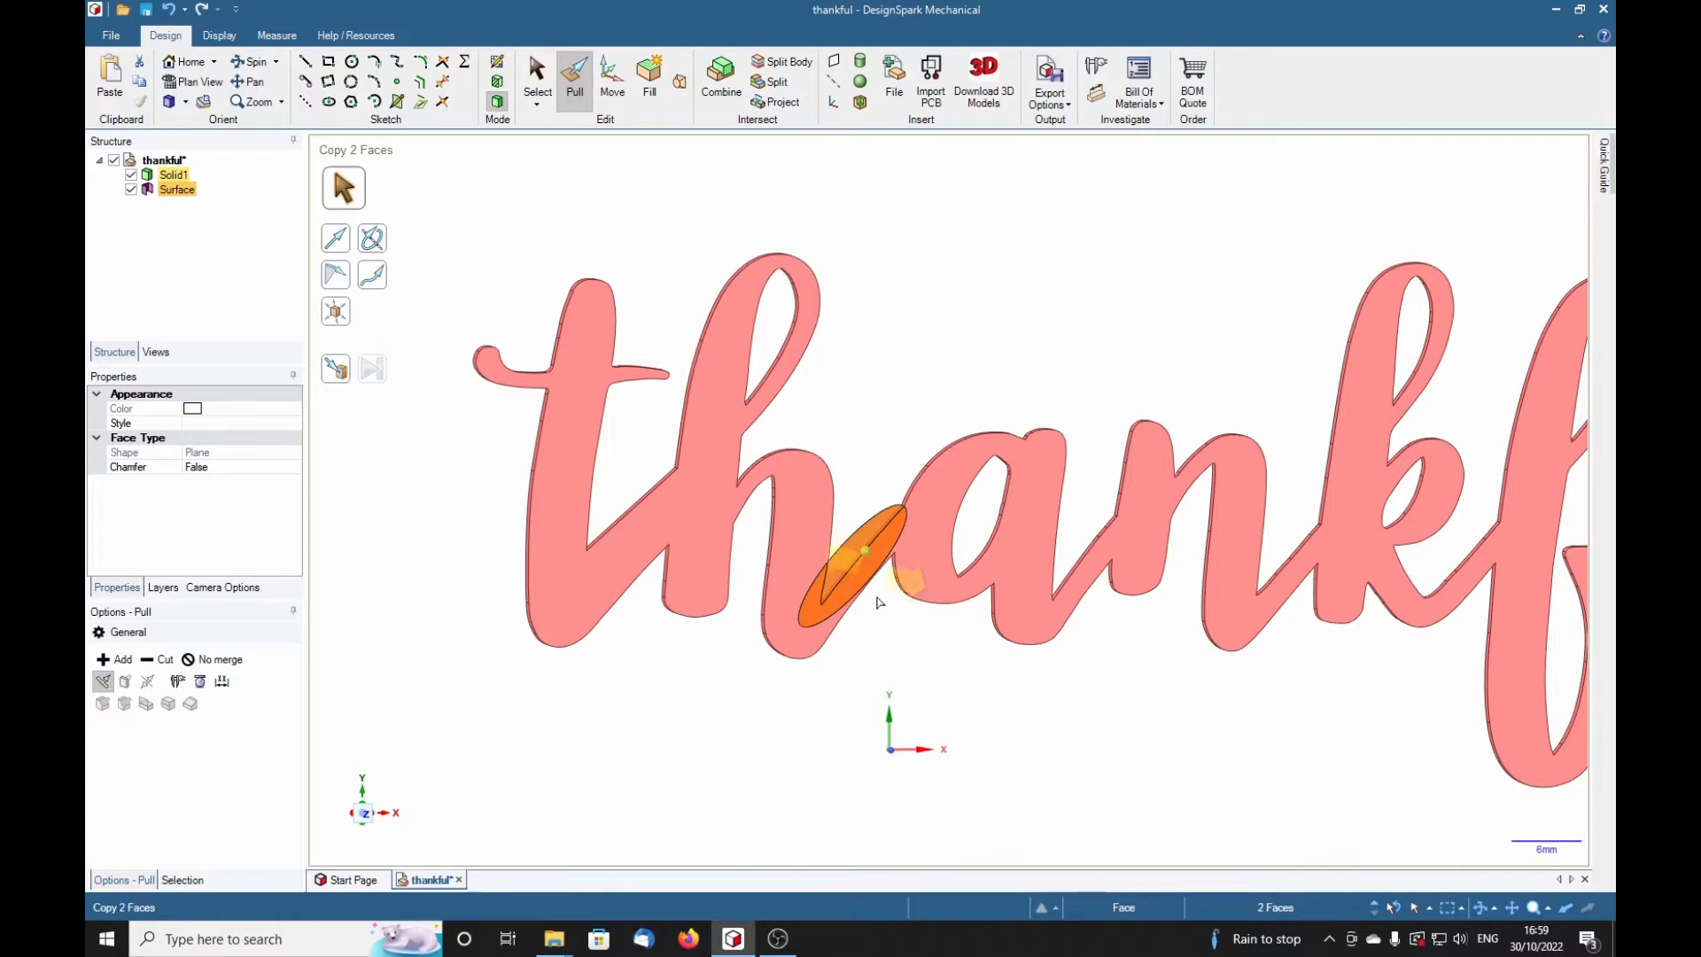
{"action": "middle_click_drag", "start_coordinate": [1035, 751], "coordinate": [653, 729]}
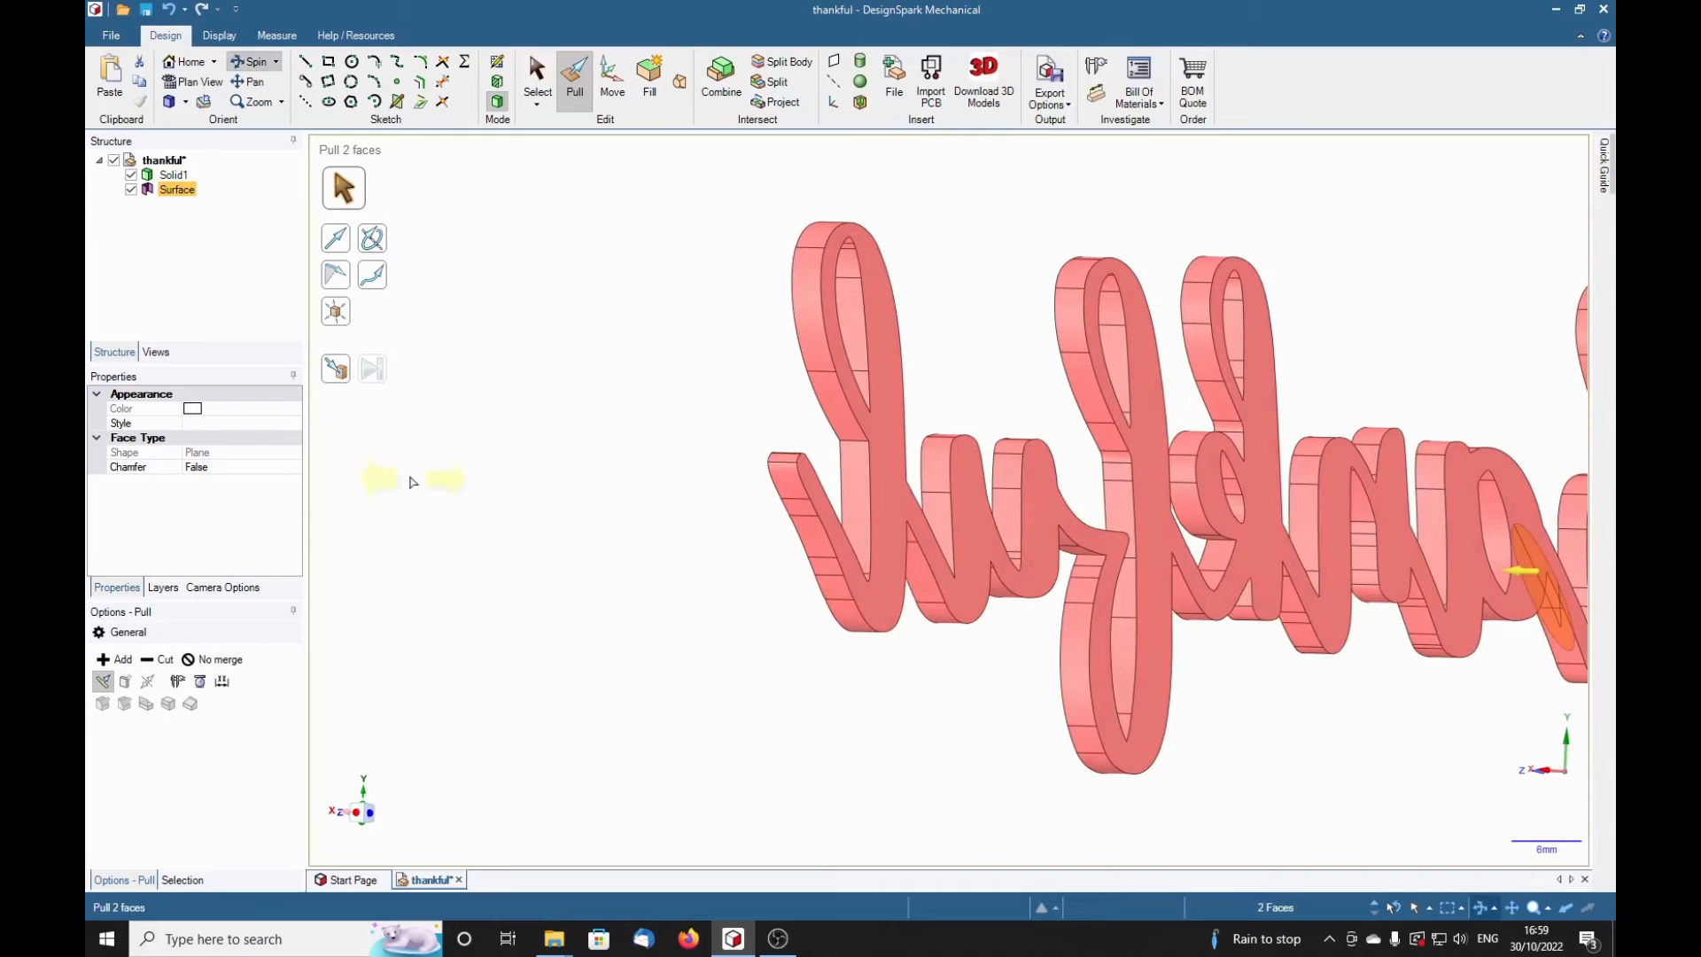
{"action": "left_click", "coordinate": [337, 371]}
{"action": "middle_click_drag", "start_coordinate": [1214, 691], "coordinate": [779, 734]}
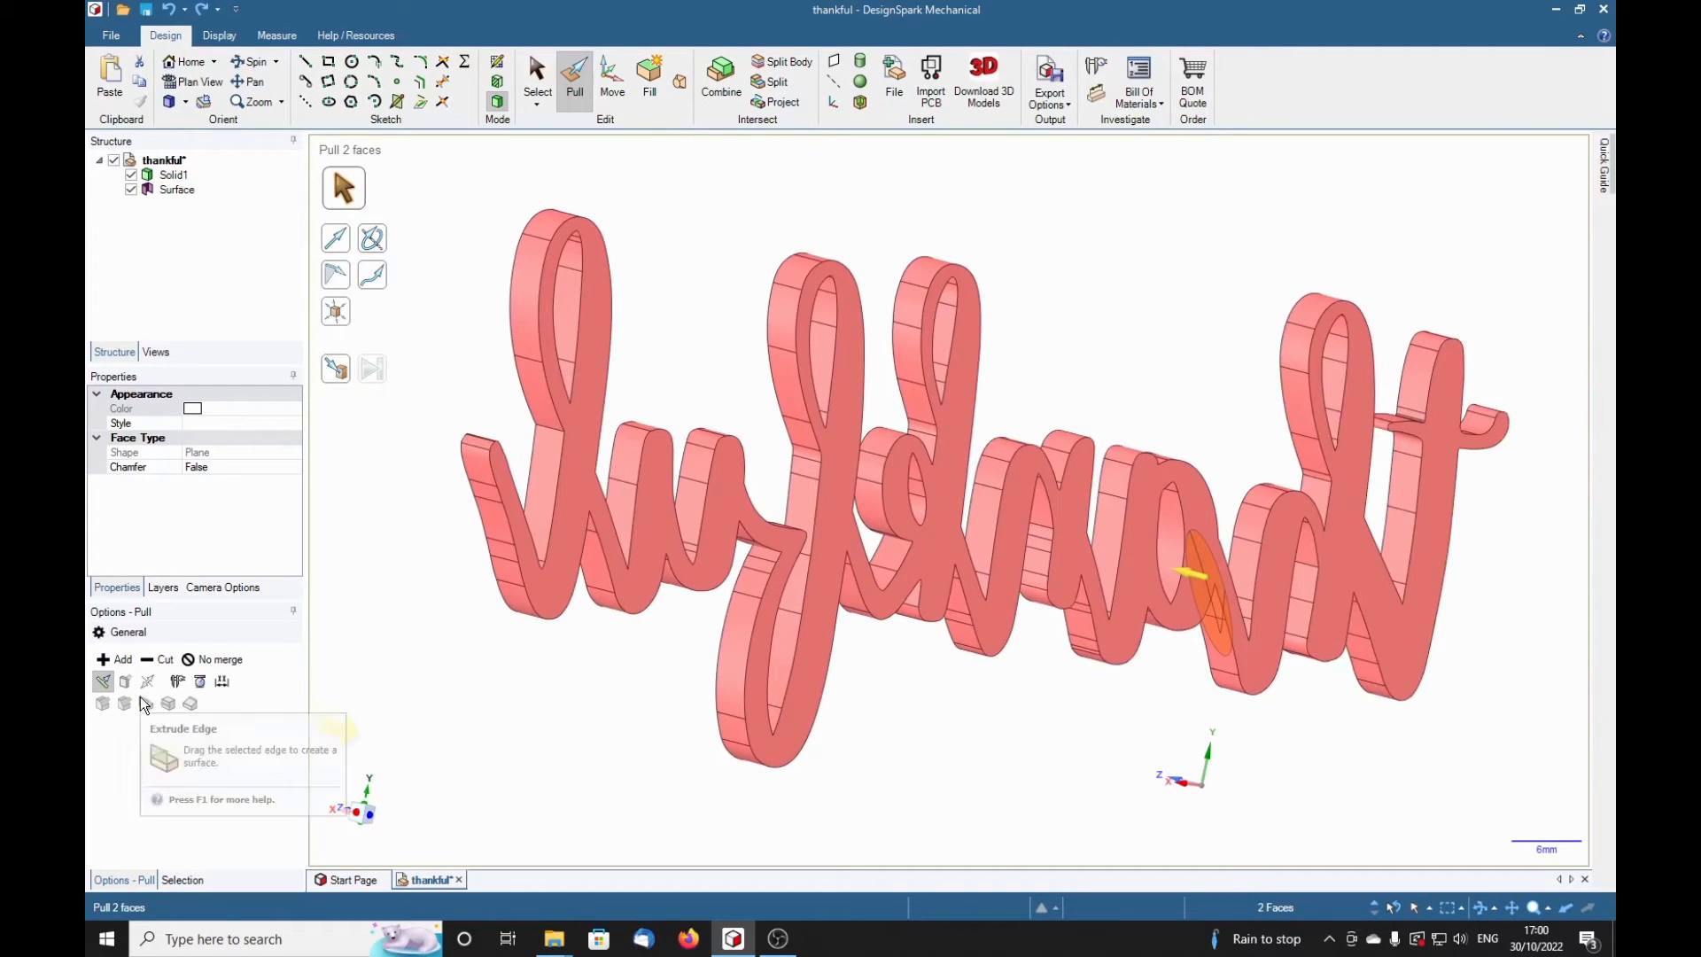
{"action": "left_click", "coordinate": [113, 657]}
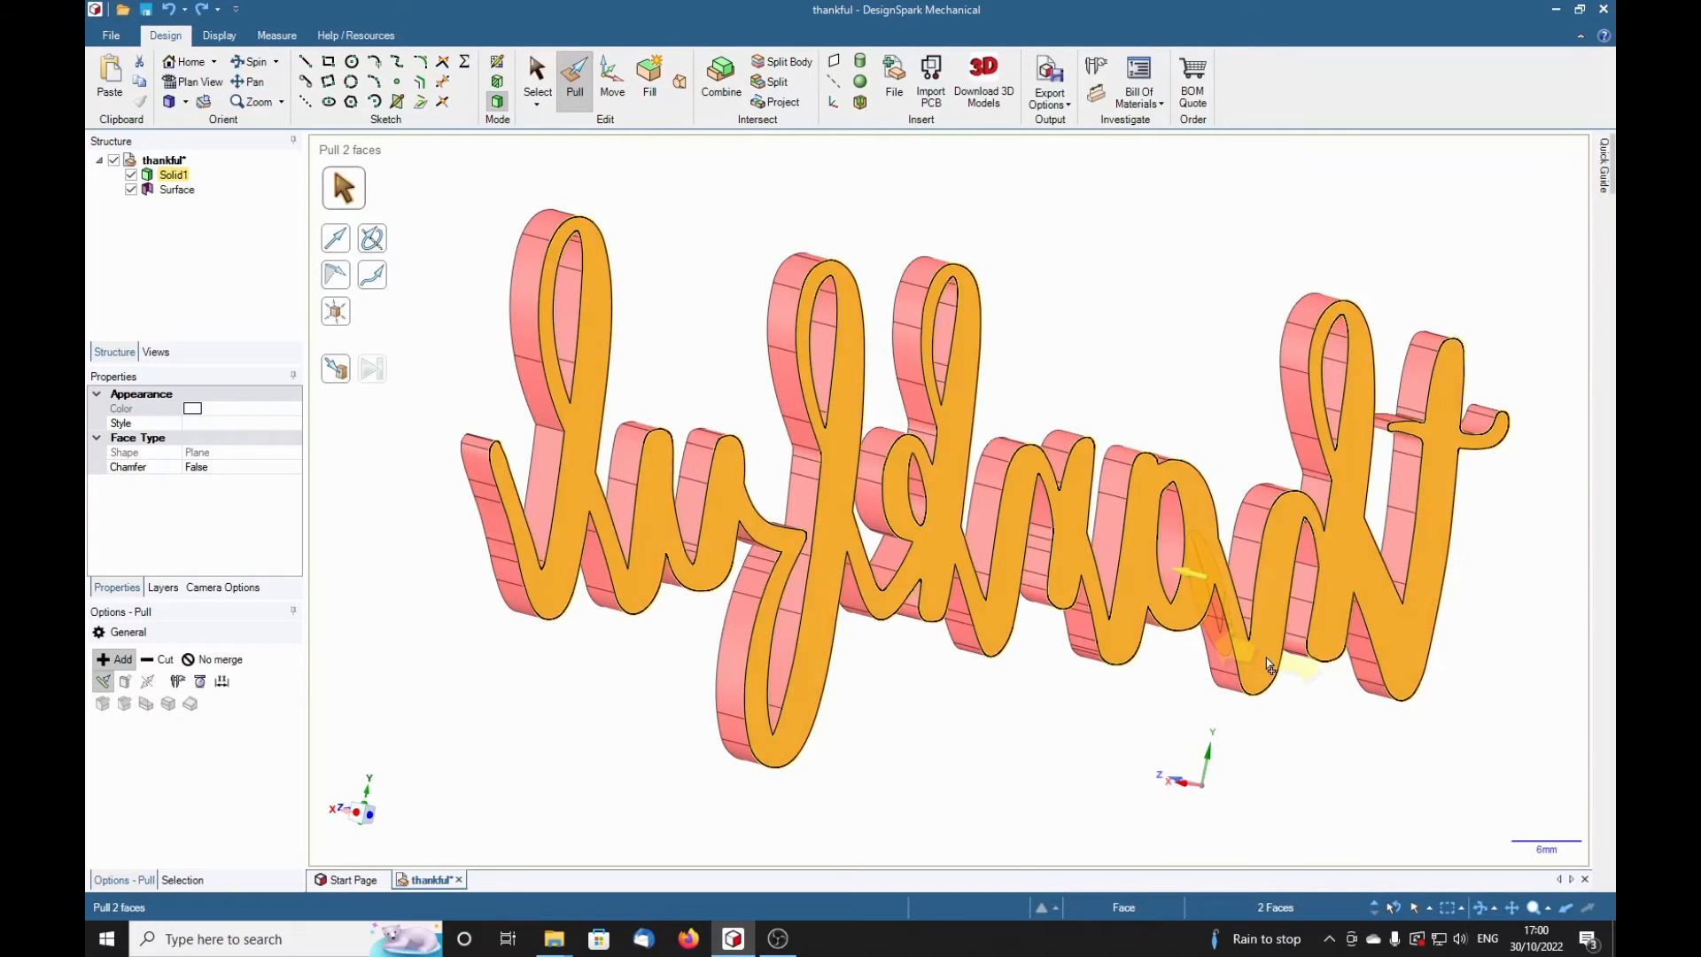
{"action": "left_click", "coordinate": [1268, 666]}
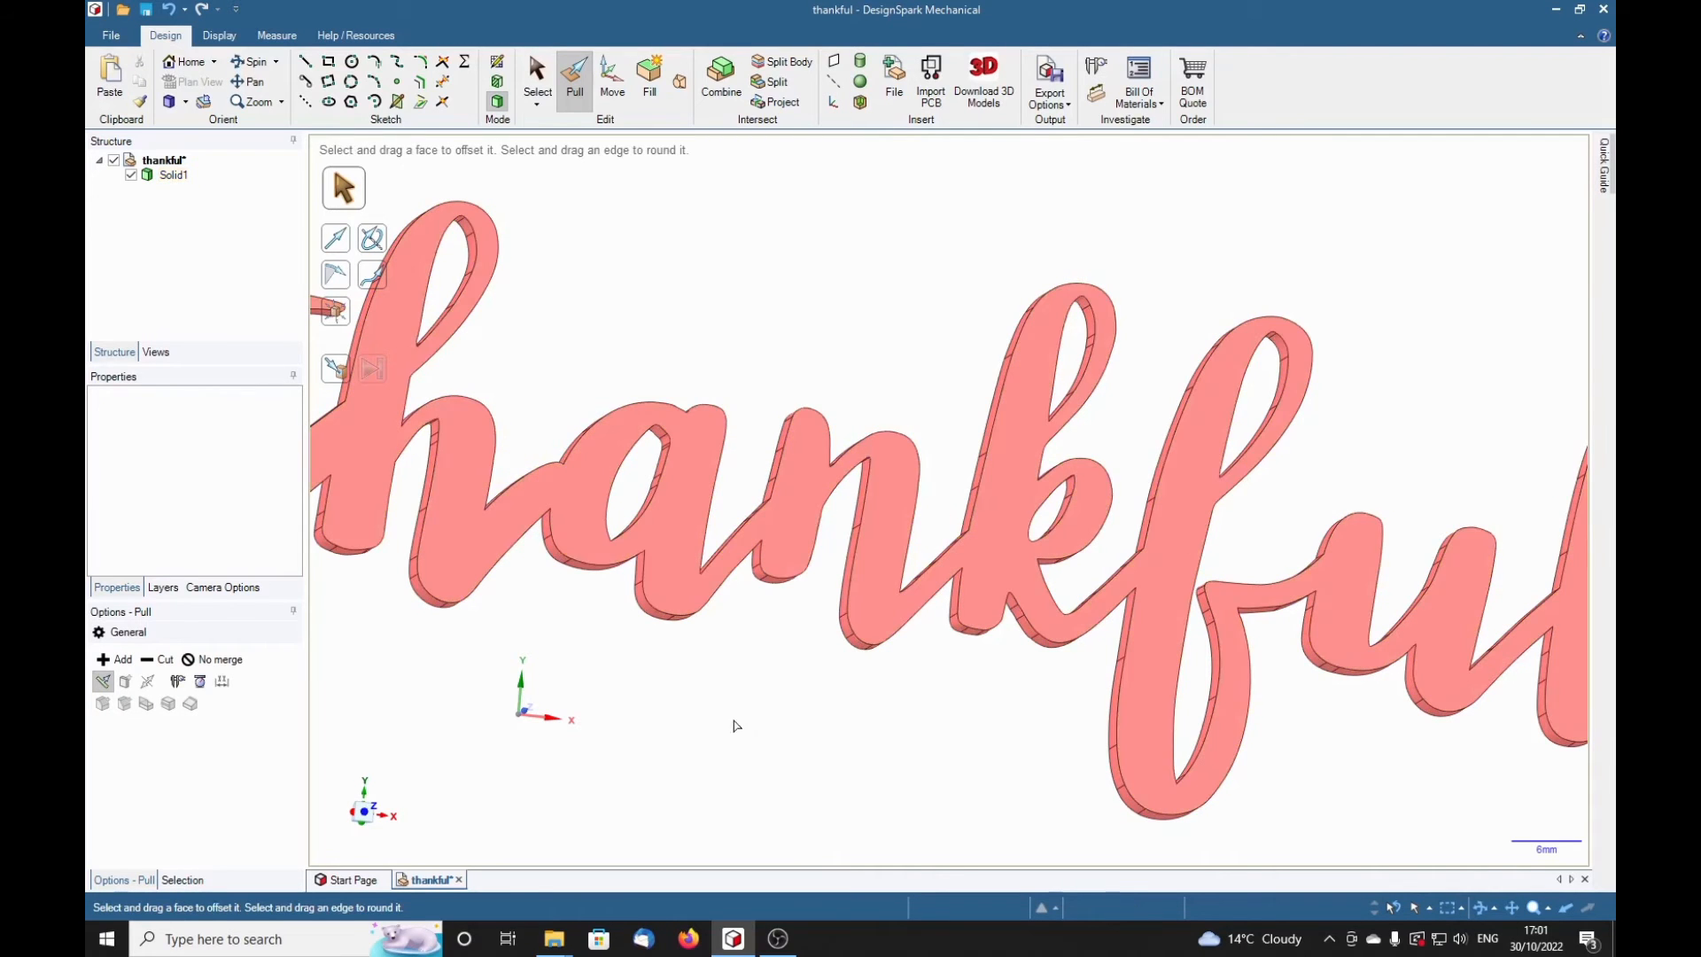
- Start the Spline sketch tool for drawing on the front of the lettering
{"action": "middle_click_drag", "start_coordinate": [656, 752], "coordinate": [913, 766], "text": "shift"}
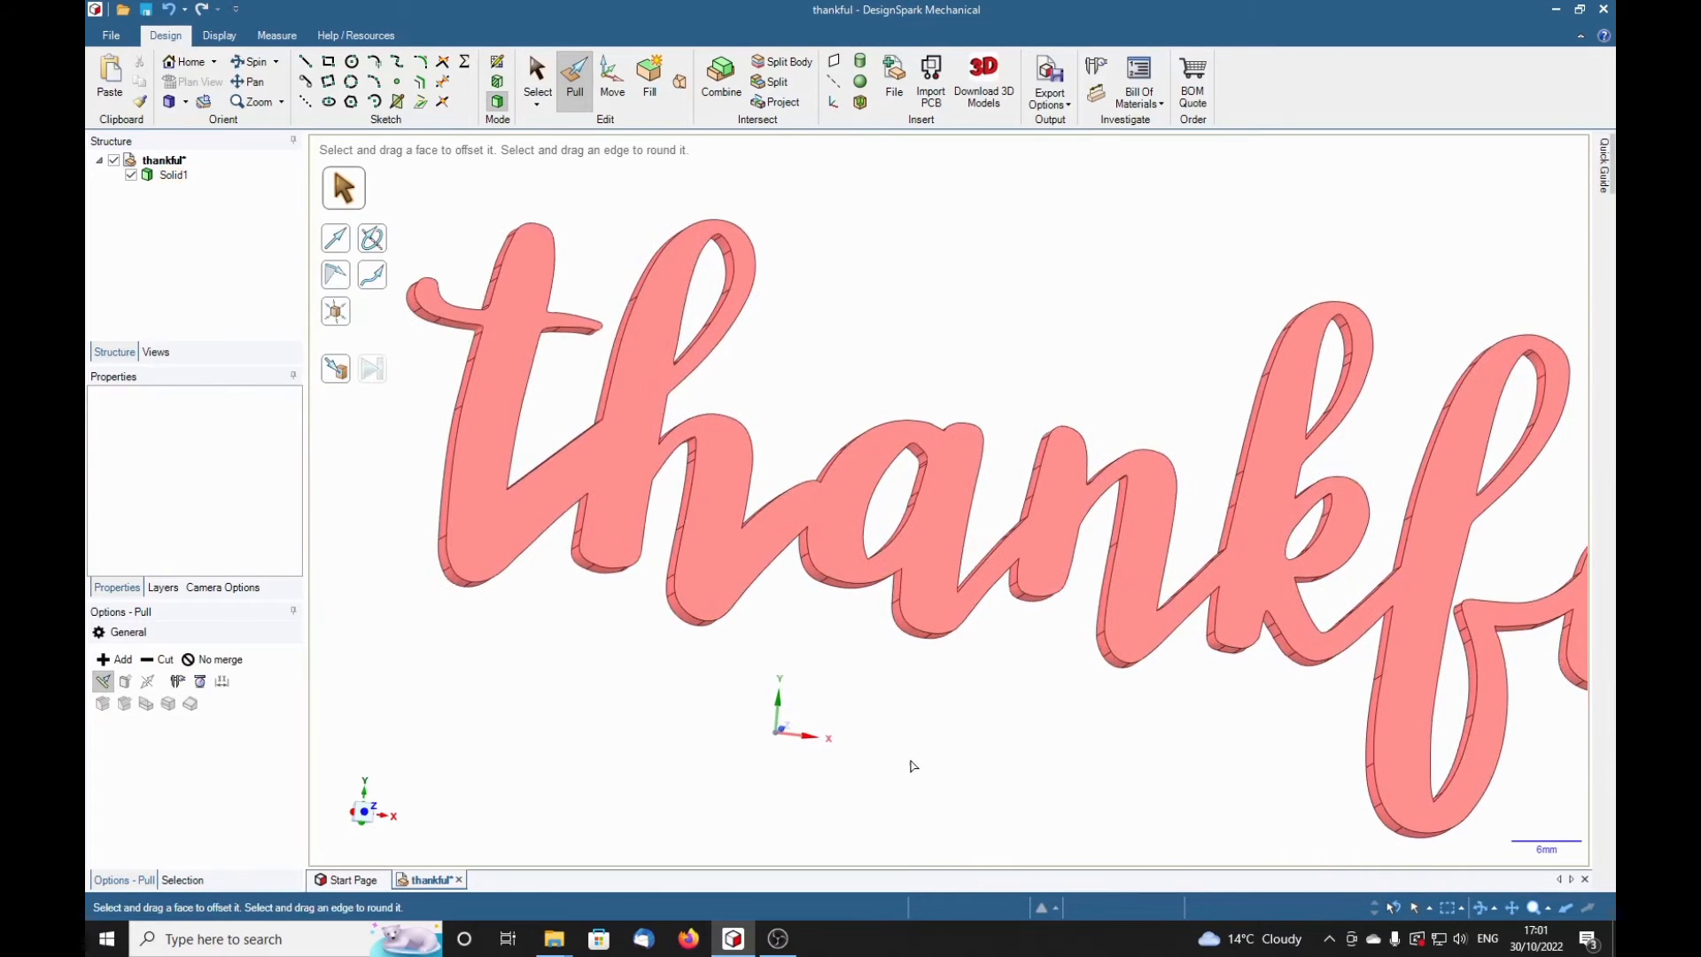
{"action": "middle_click_drag", "start_coordinate": [473, 742], "coordinate": [399, 775]}
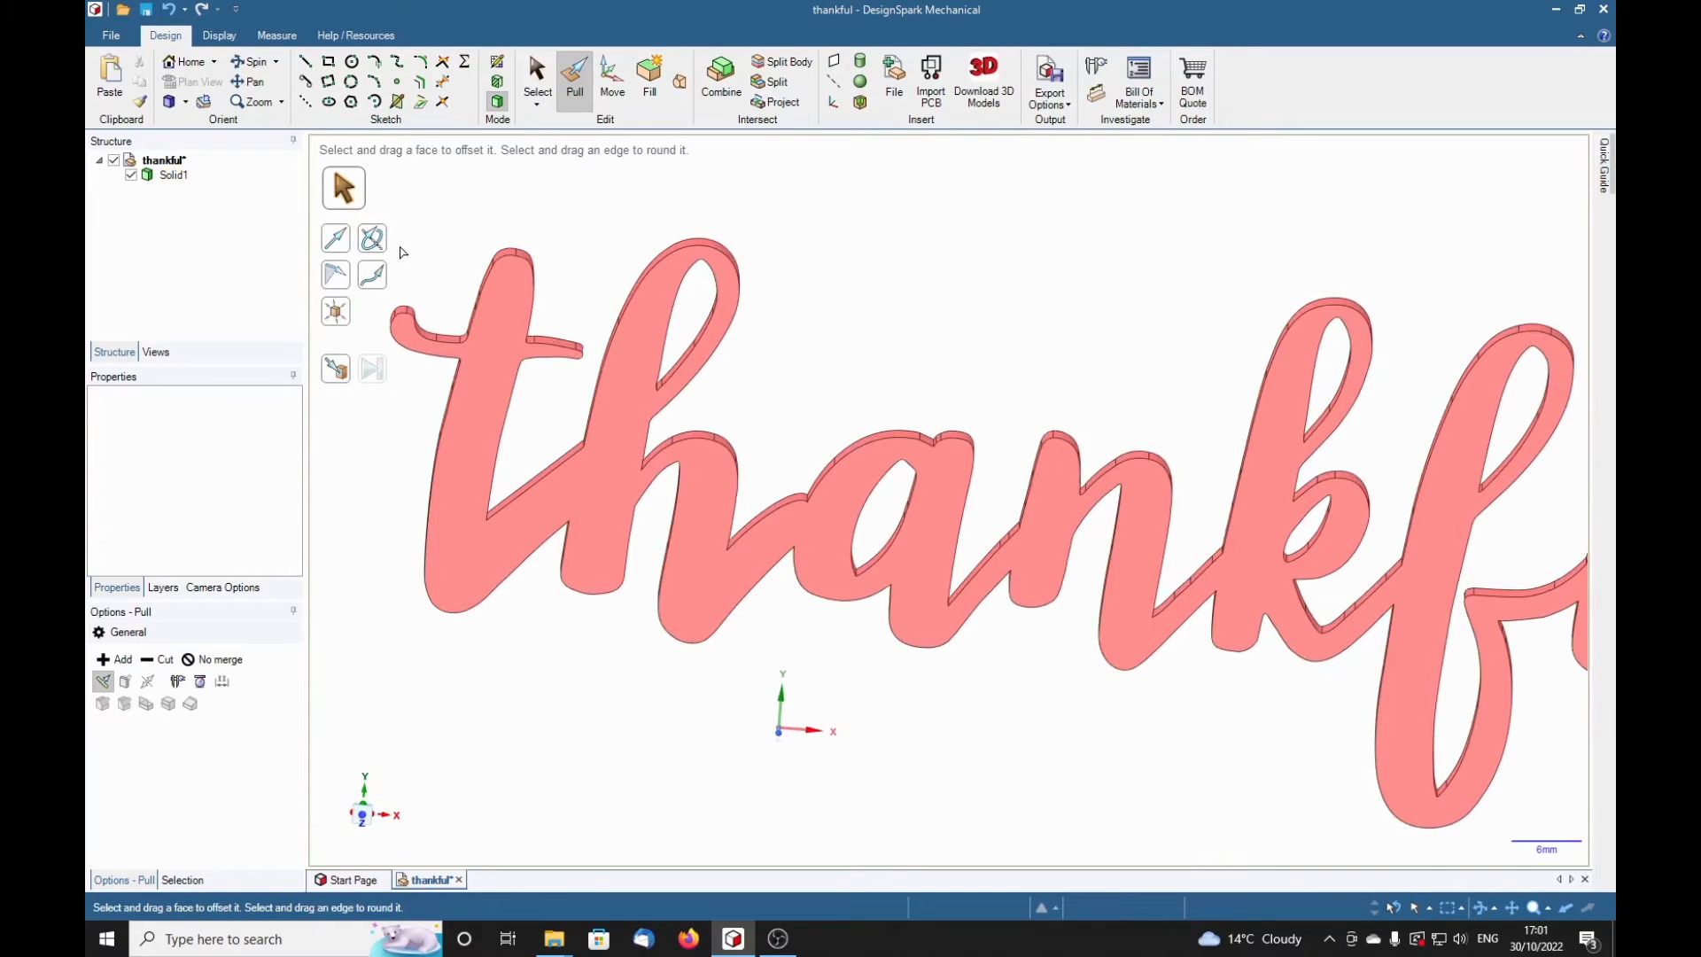
{"action": "left_click", "coordinate": [398, 64]}
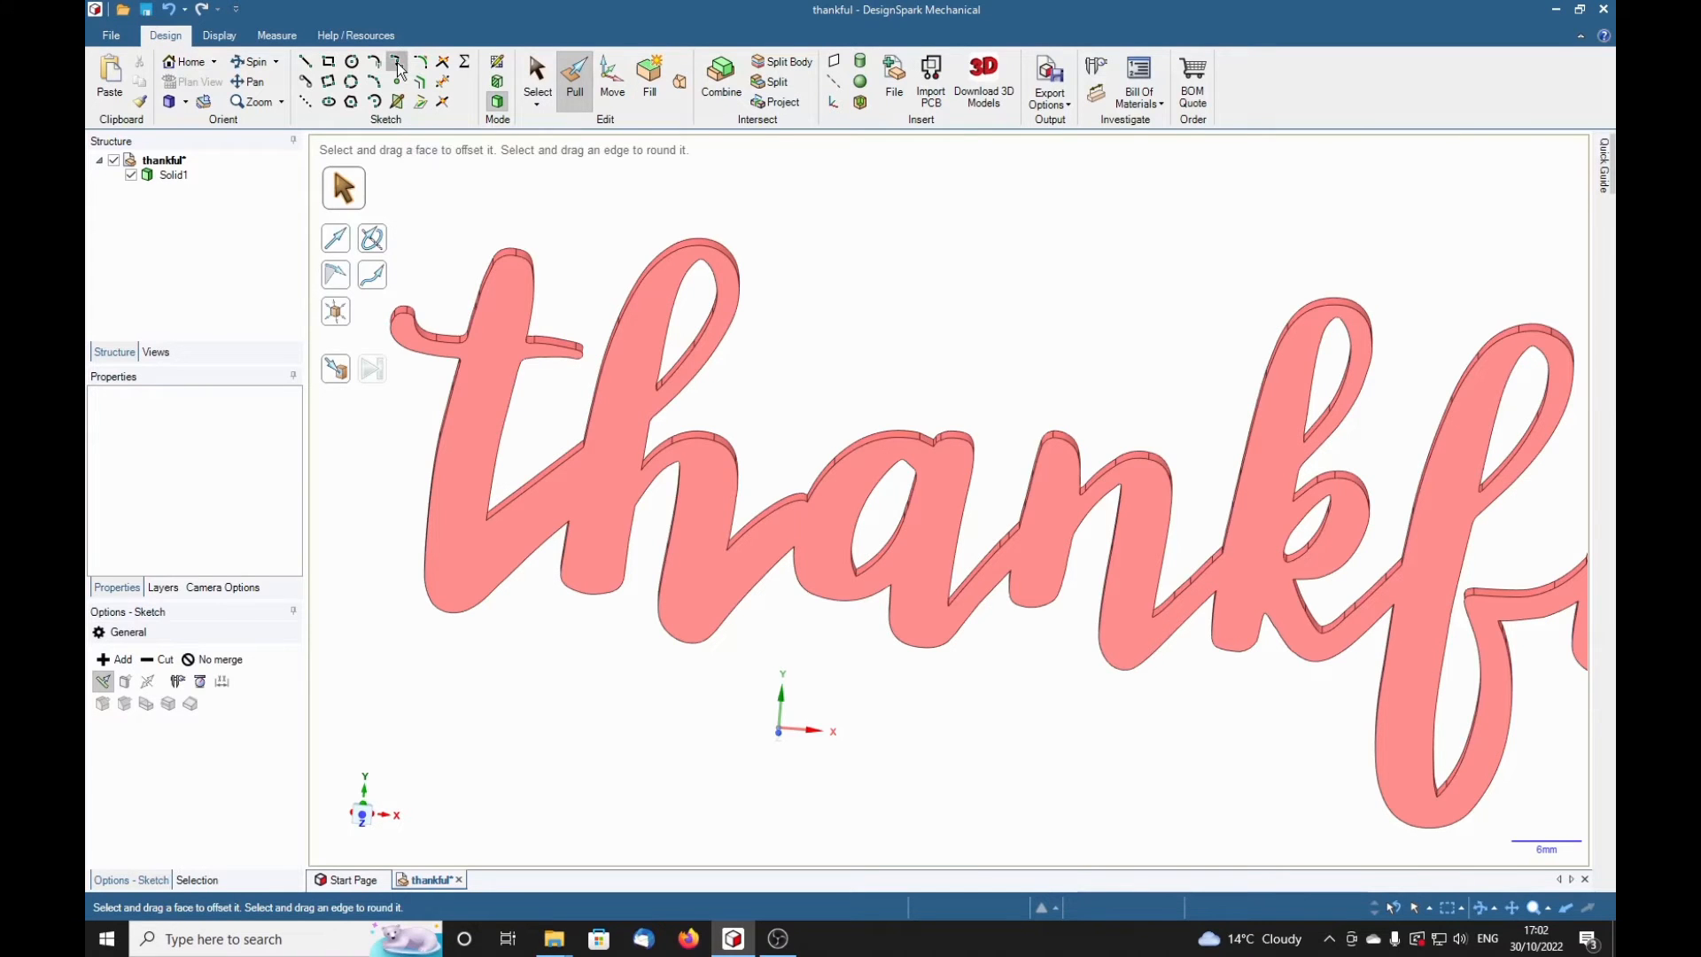